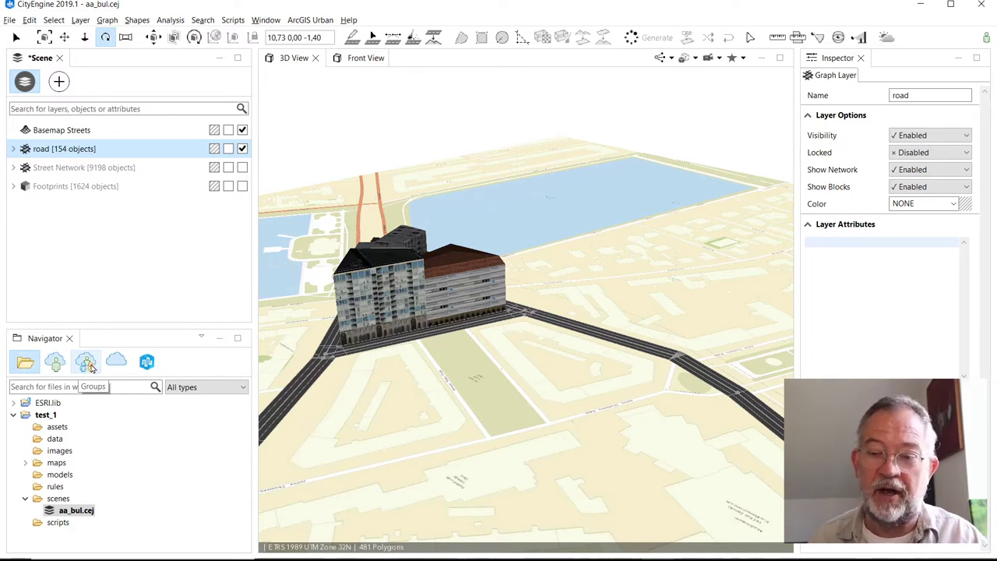
- Peek into the portal's gis_viz group, then list rule packages from the entire portal
left_click(91, 368)
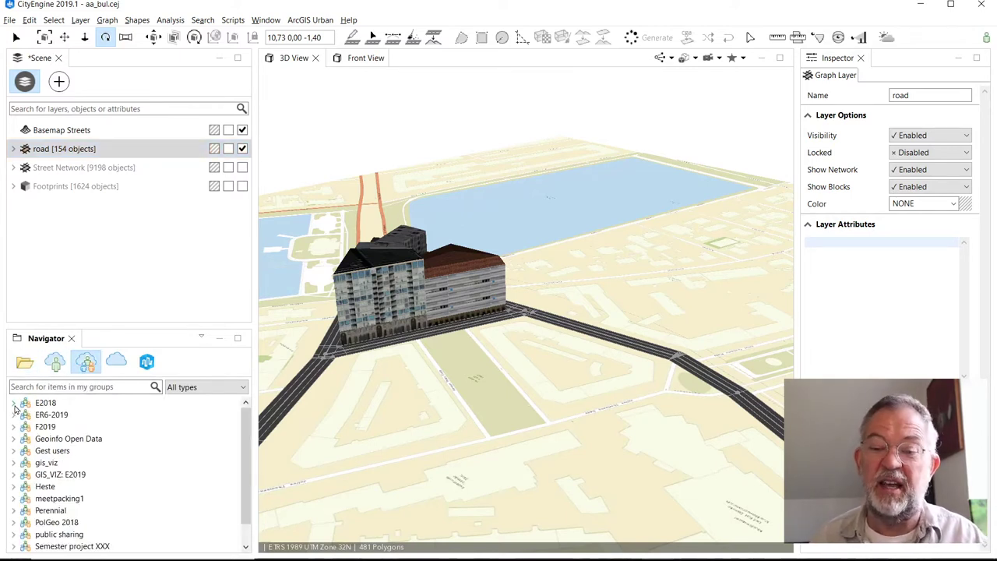
double_click(28, 463)
scroll(101, 491, "down", 5)
scroll(86, 463, "up", 7)
left_click(14, 463)
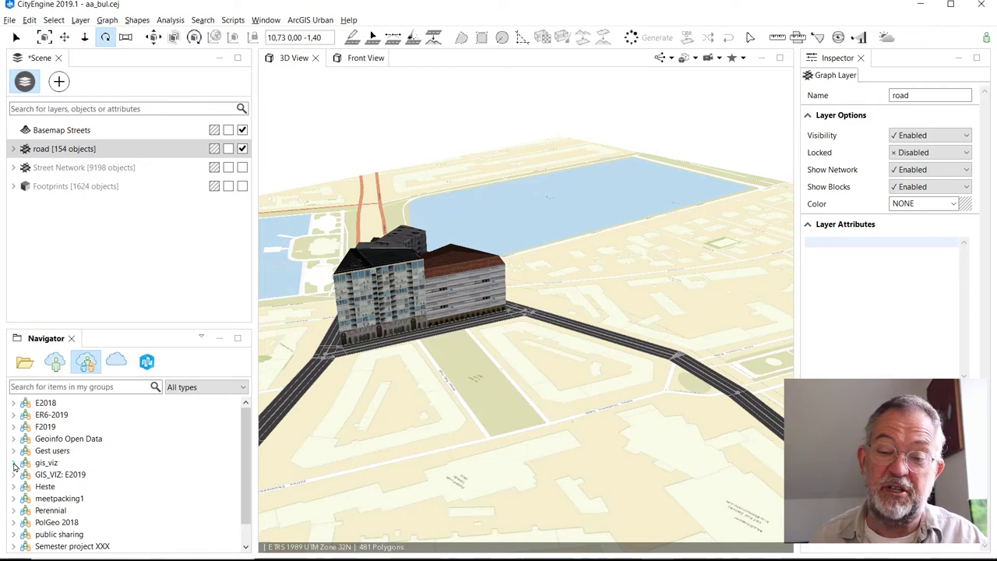
left_click(116, 361)
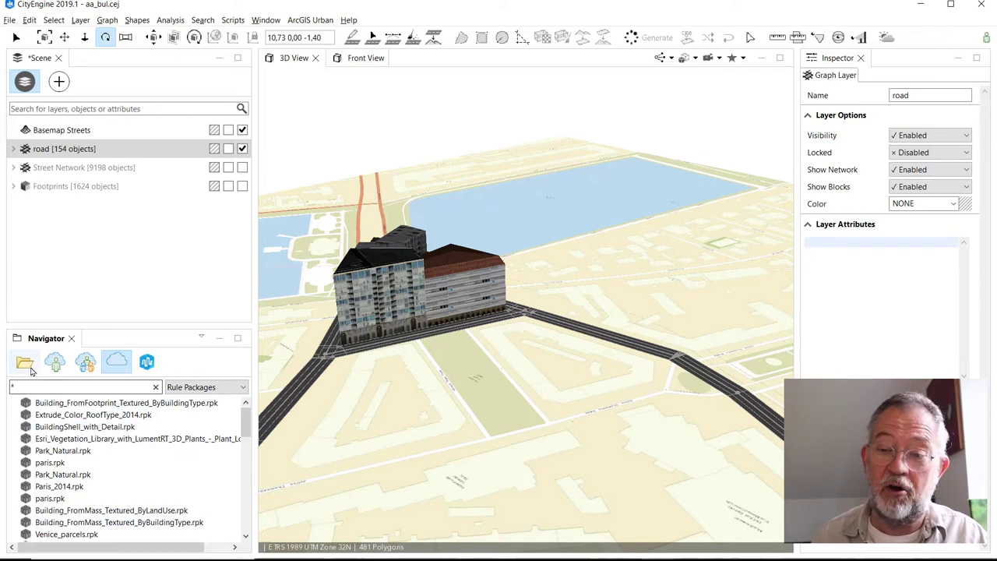
- Switch to your own portal items, hide Basemap Streets, and select the road layer's objects
left_click(54, 361)
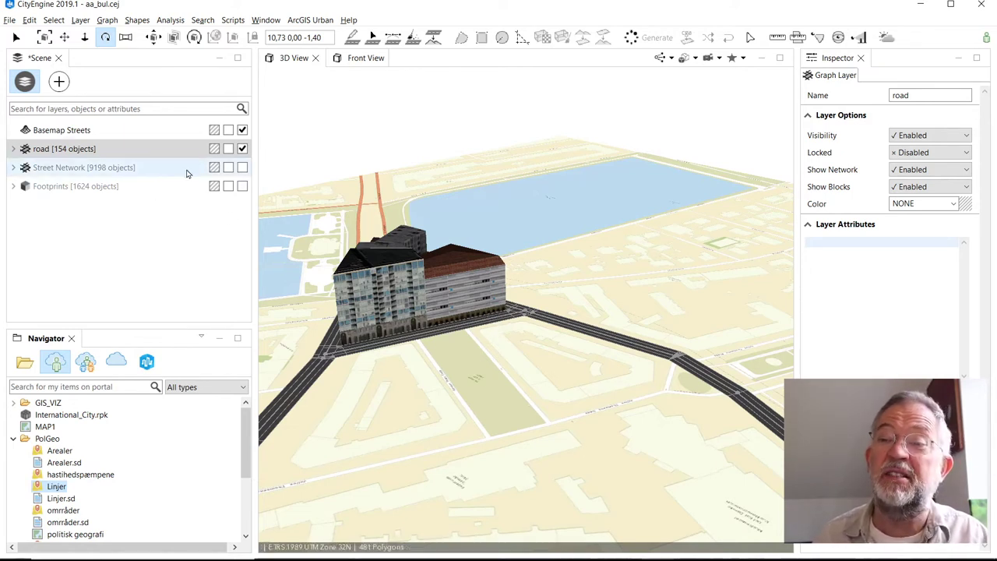
left_click(242, 130)
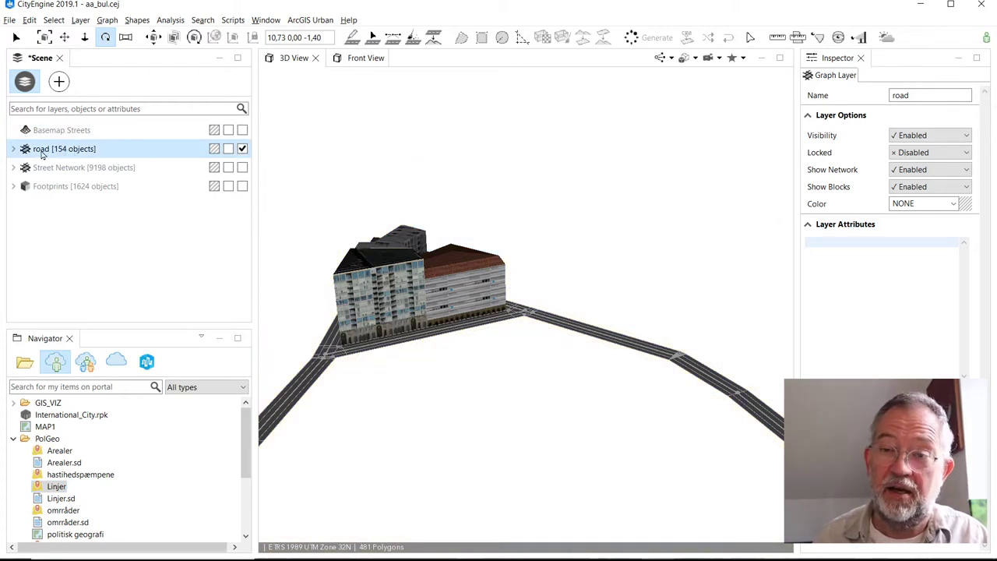
right_click(68, 153)
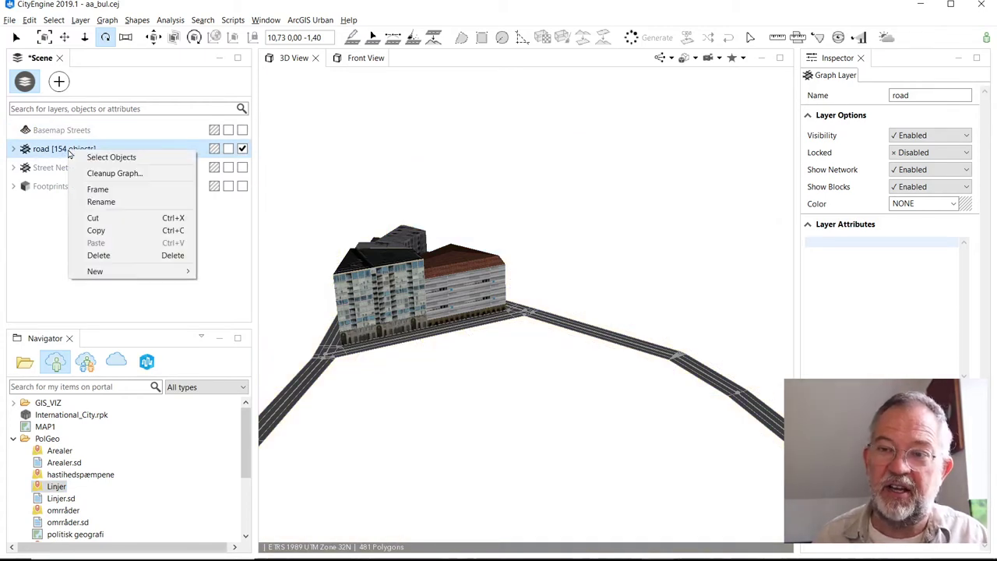
left_click(133, 159)
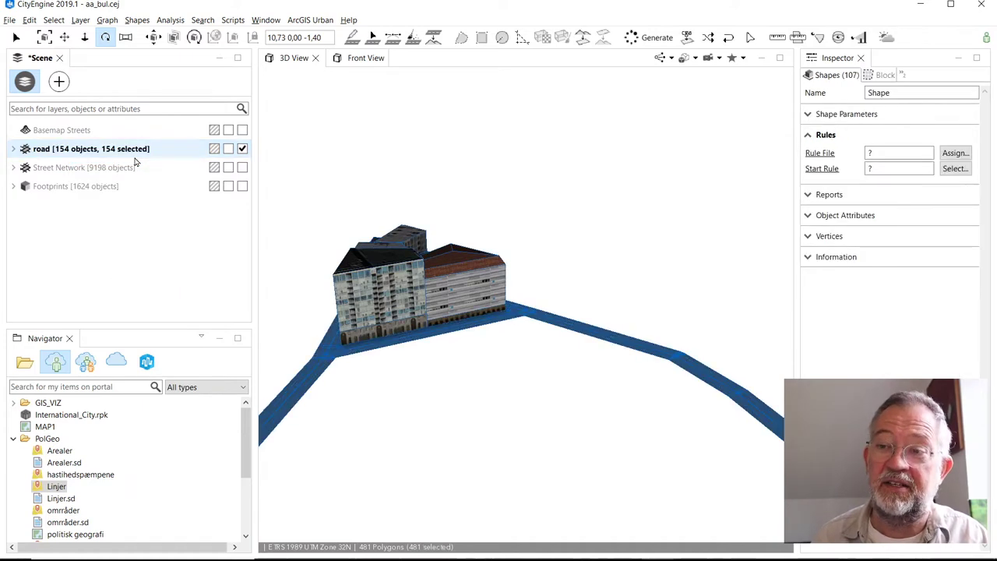
- Restore Basemap Streets, select the Street Network objects, then all 154 road objects
left_click(242, 130)
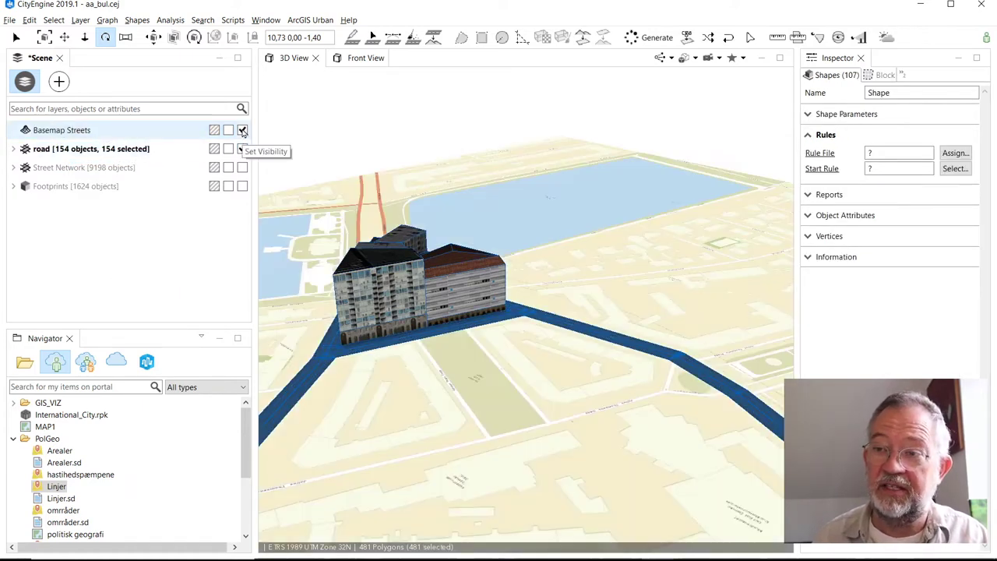
right_click(128, 169)
left_click(195, 179)
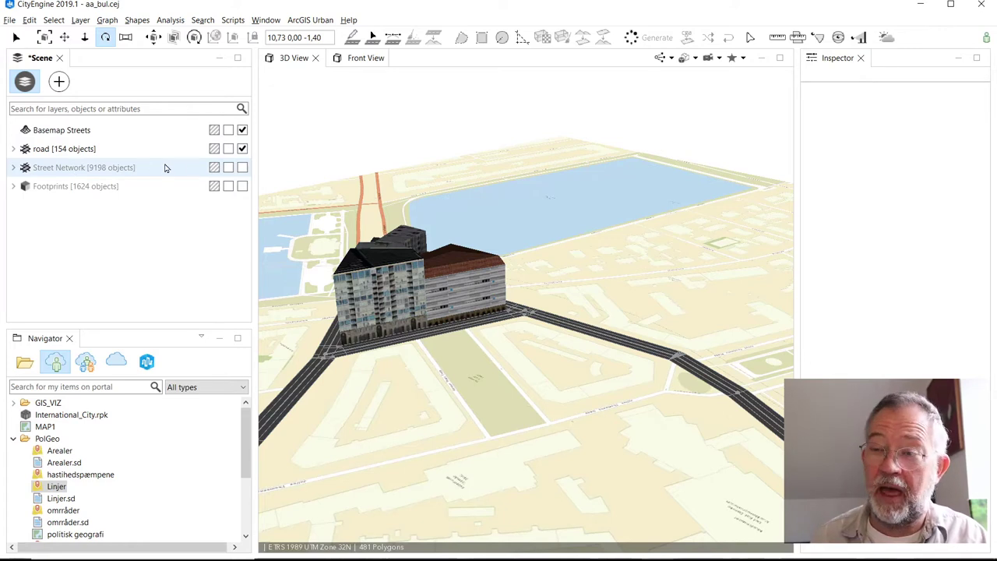
left_click(76, 151)
right_click(76, 154)
left_click(124, 154)
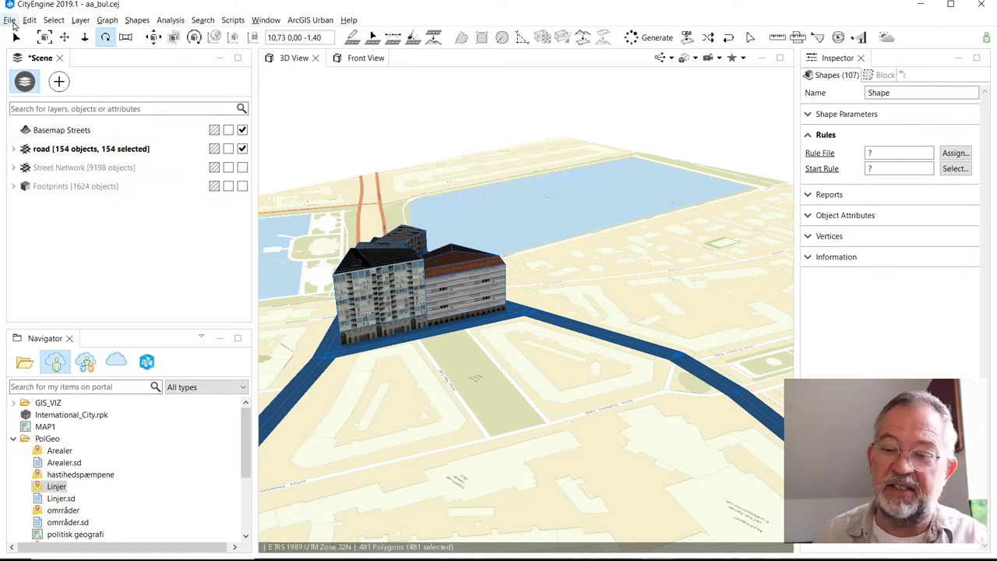
- Export the selected shapes as CityEngine WebScene aa_bul to models, keeping default layer settings
left_click(9, 21)
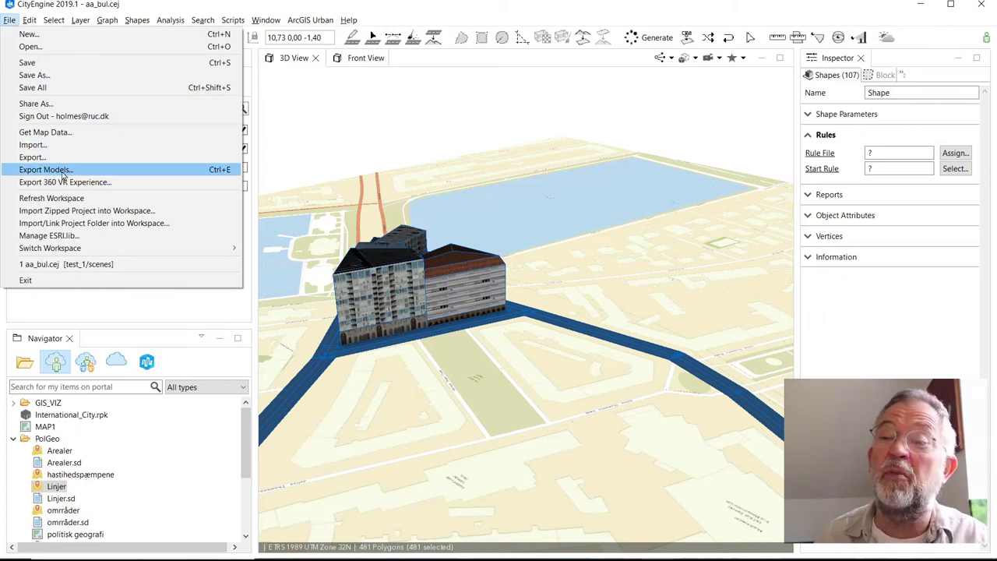
left_click(109, 173)
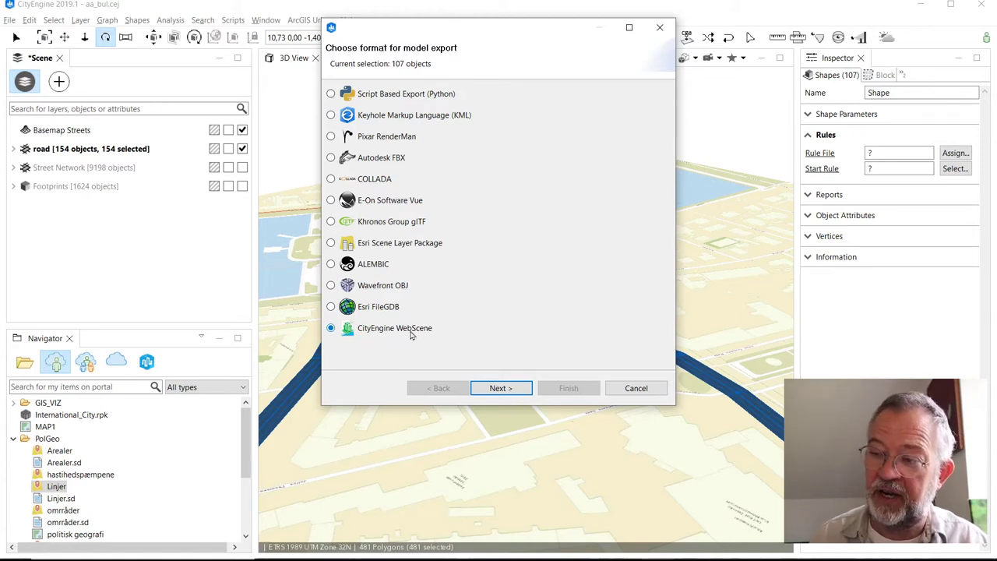
left_click(496, 388)
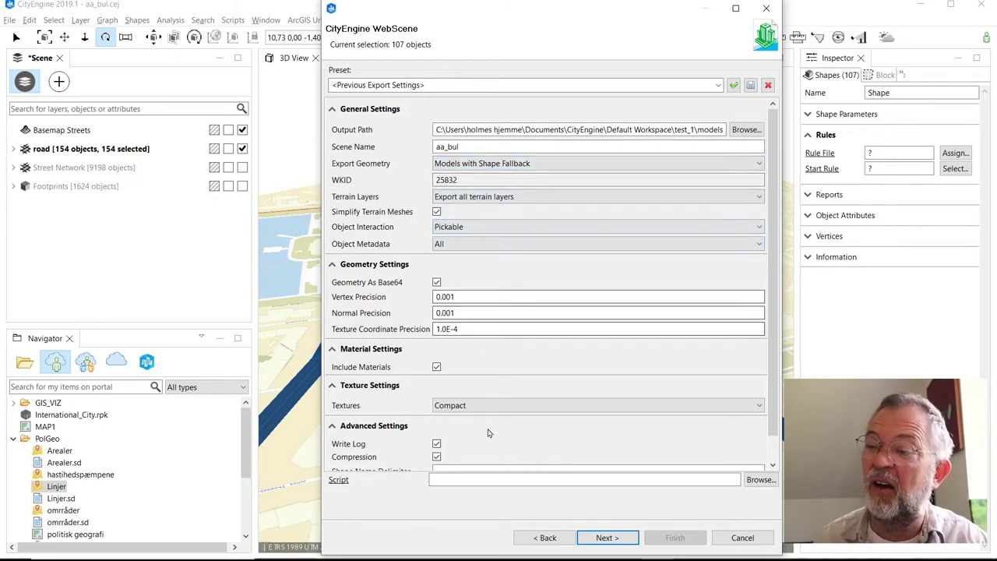
scroll(577, 431, "down", 1)
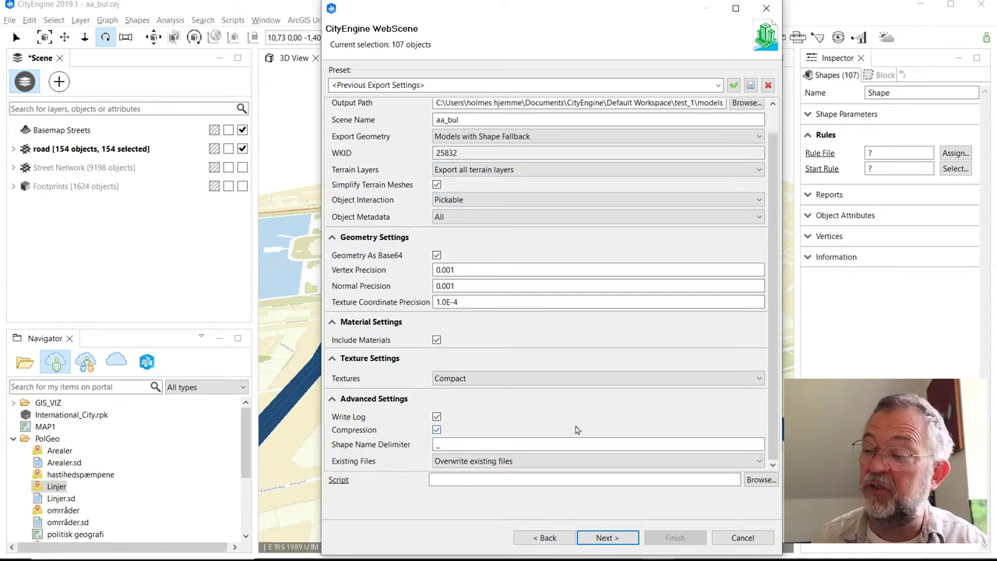
left_click(607, 538)
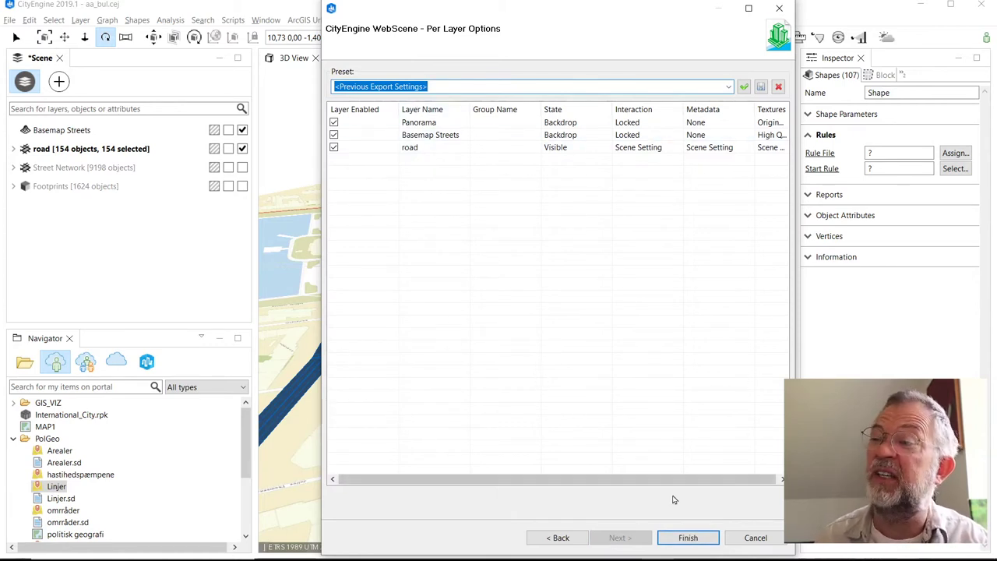
left_click(699, 540)
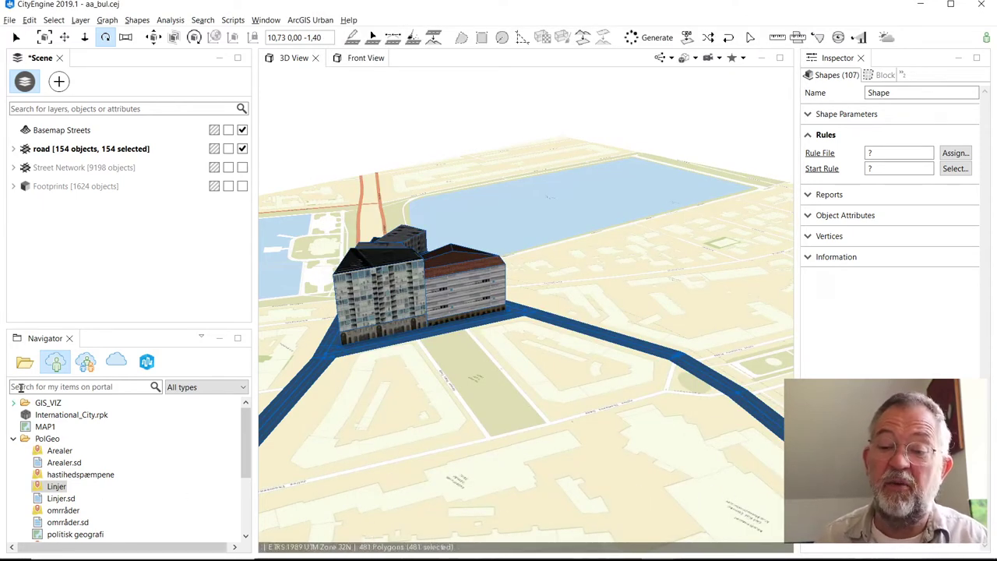
- Share models/aa_bul.3ws to ArcGIS Online as web scene package aa_bul and acknowledge success
left_click(24, 362)
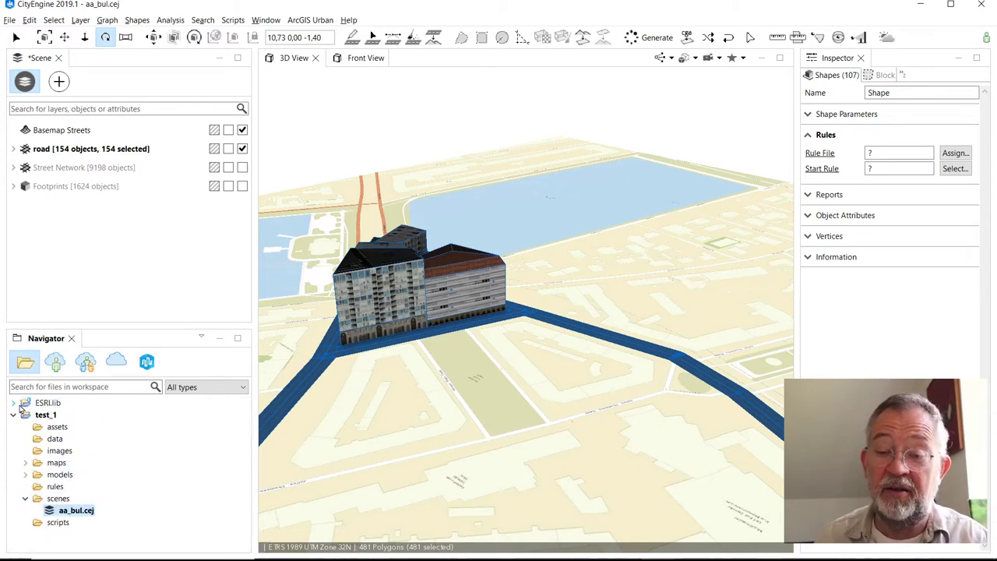
left_click(25, 475)
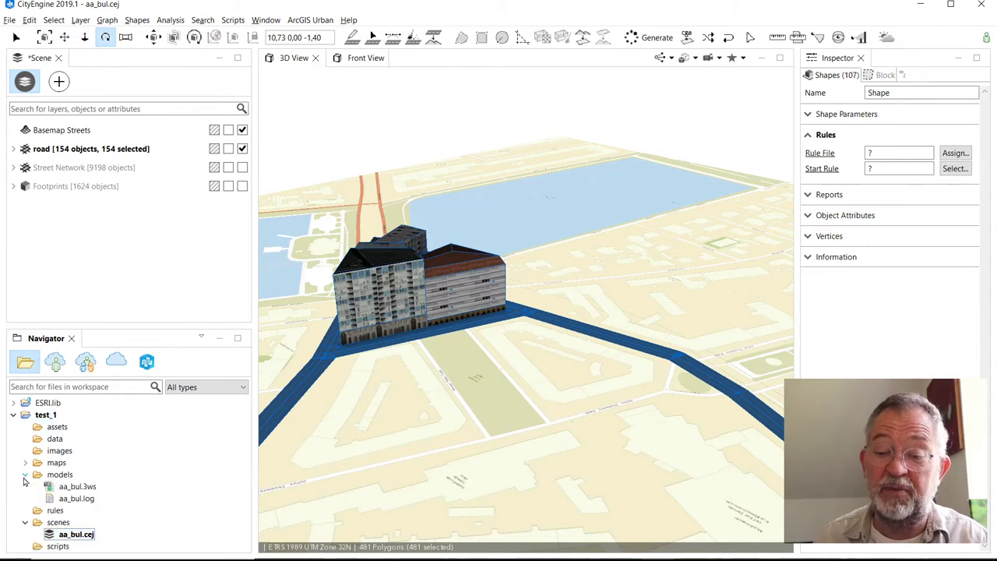
right_click(69, 489)
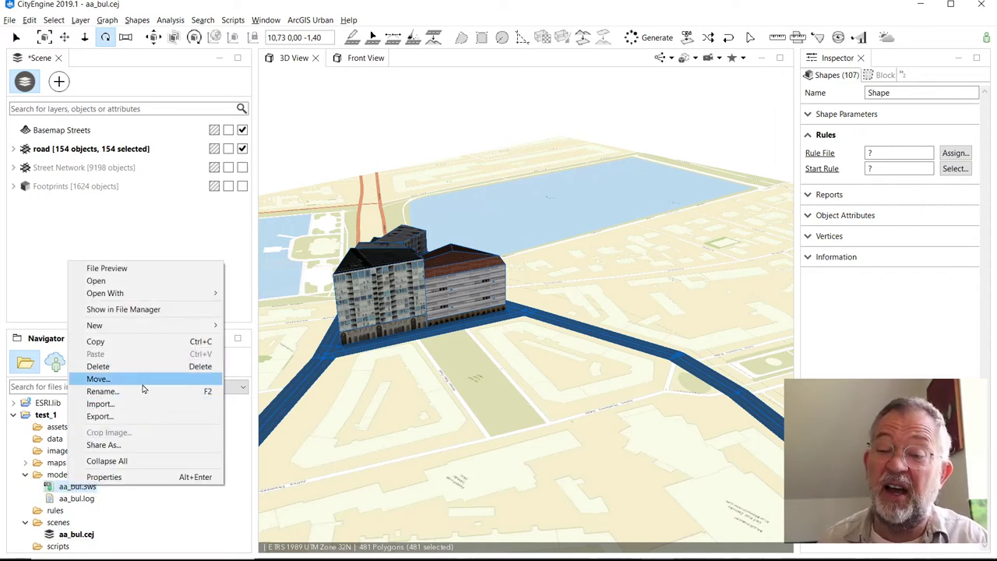
left_click(148, 446)
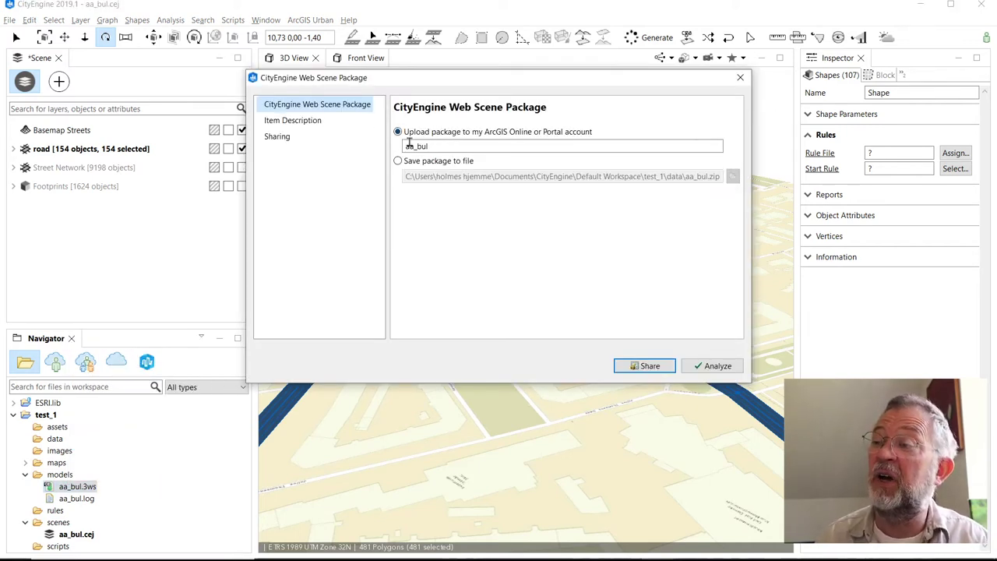
left_click(433, 145)
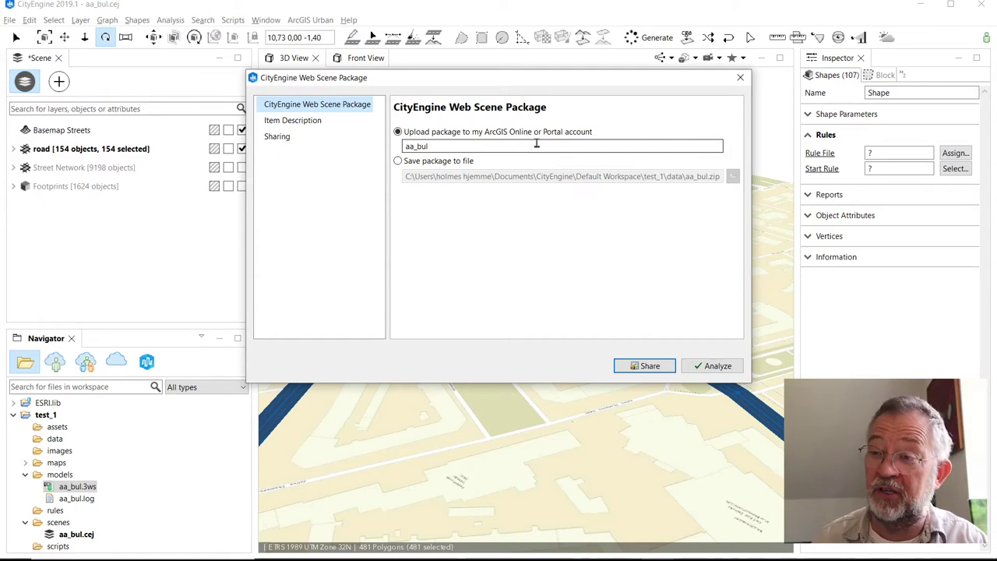
left_click(649, 366)
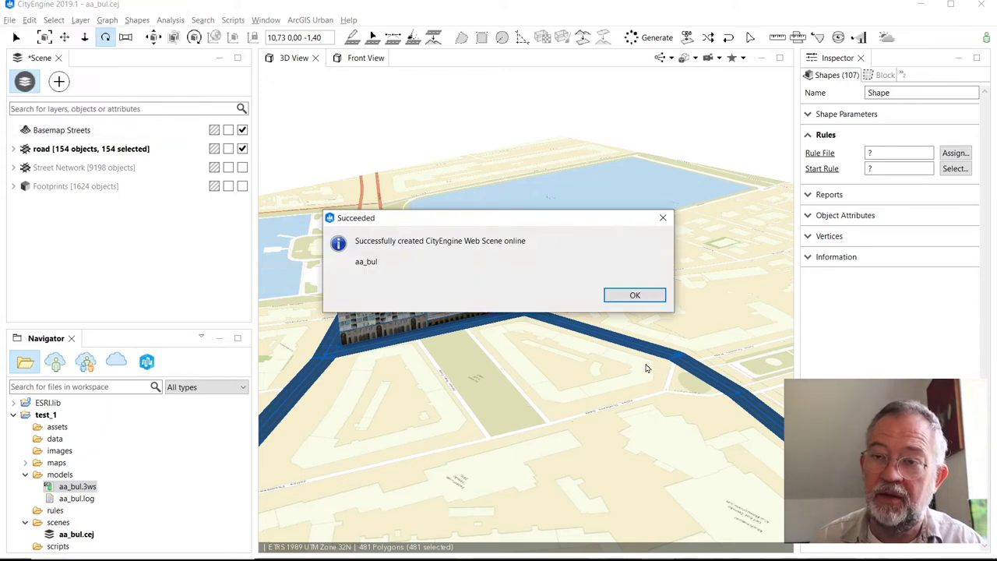
left_click(635, 296)
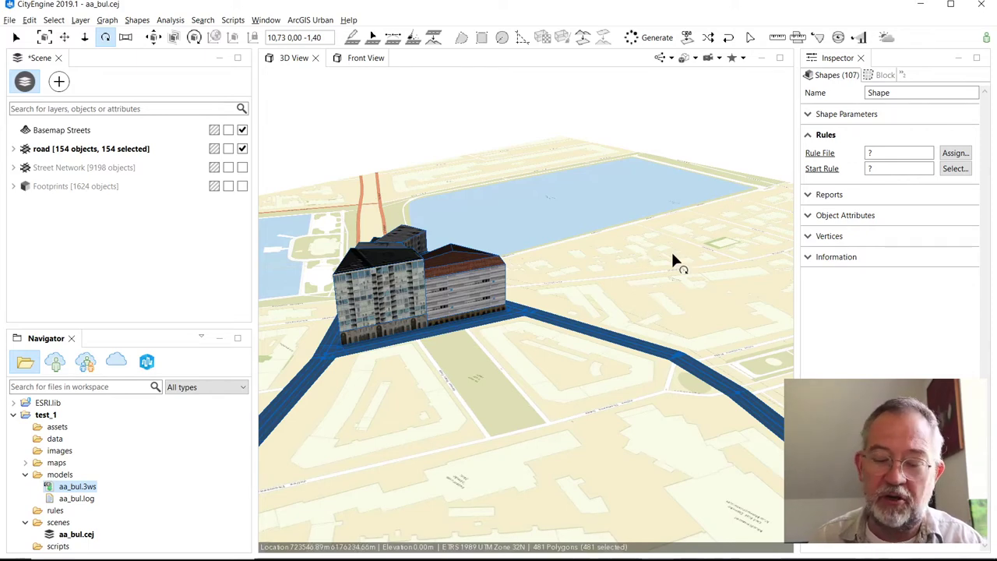
- In Firefox, refresh the Content page and open aa_bul in the CityEngine Web Viewer
key("alt+Tab")
key("alt+Tab")
key("alt+Tab")
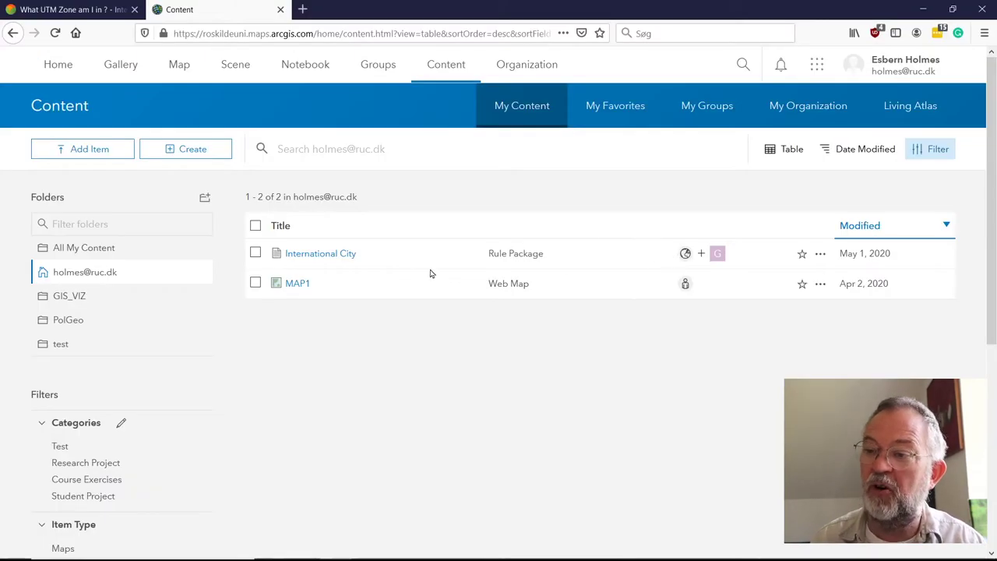
left_click(54, 36)
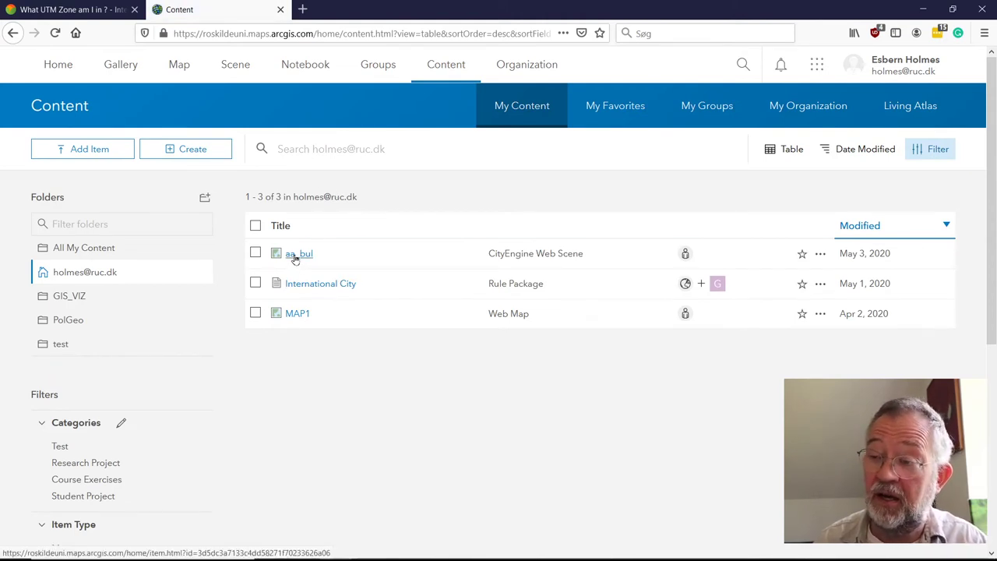
left_click(296, 257)
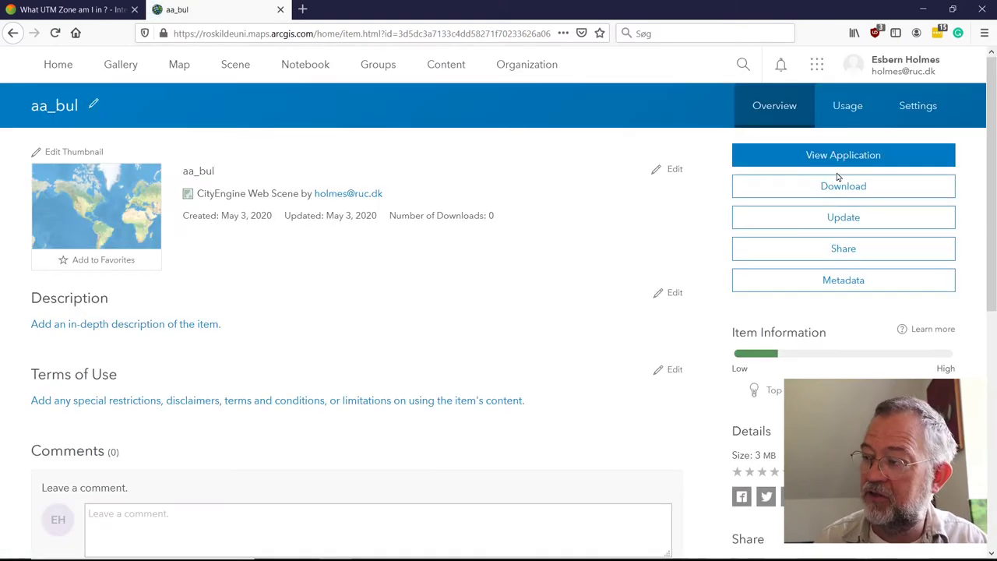
left_click(849, 157)
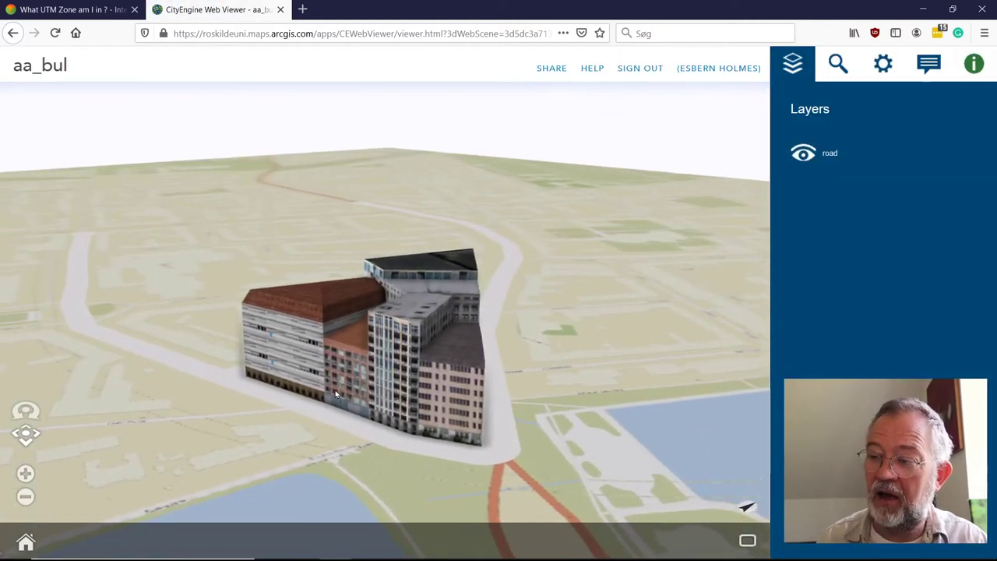
- Orbit and pan around the aa_bul building in the Web Viewer, then return to CityEngine
right_click_drag(493, 388, 416, 329)
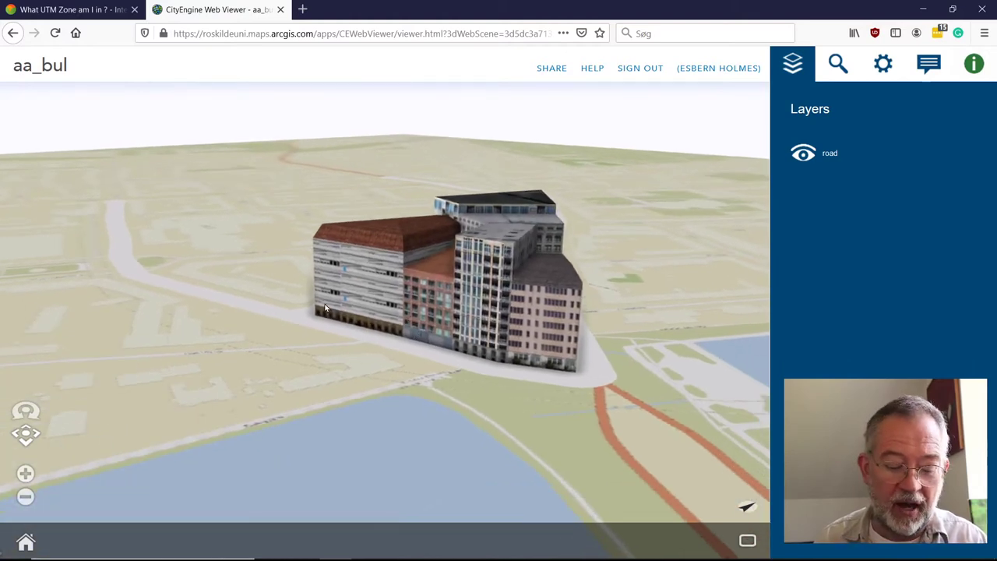
right_click_drag(314, 306, 499, 287)
left_click_drag(354, 343, 253, 361)
left_click_drag(335, 264, 484, 266)
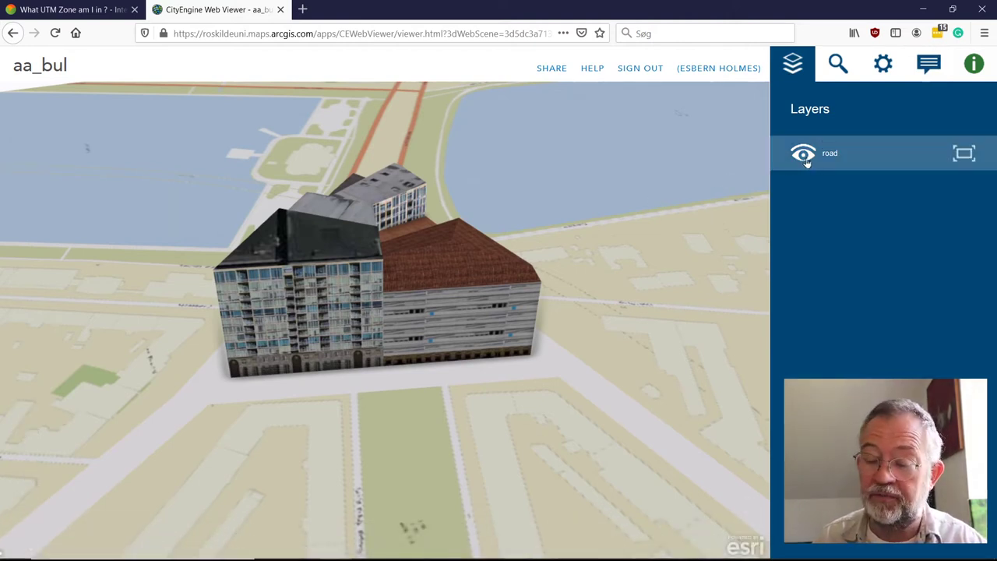
left_click_drag(360, 364, 477, 329)
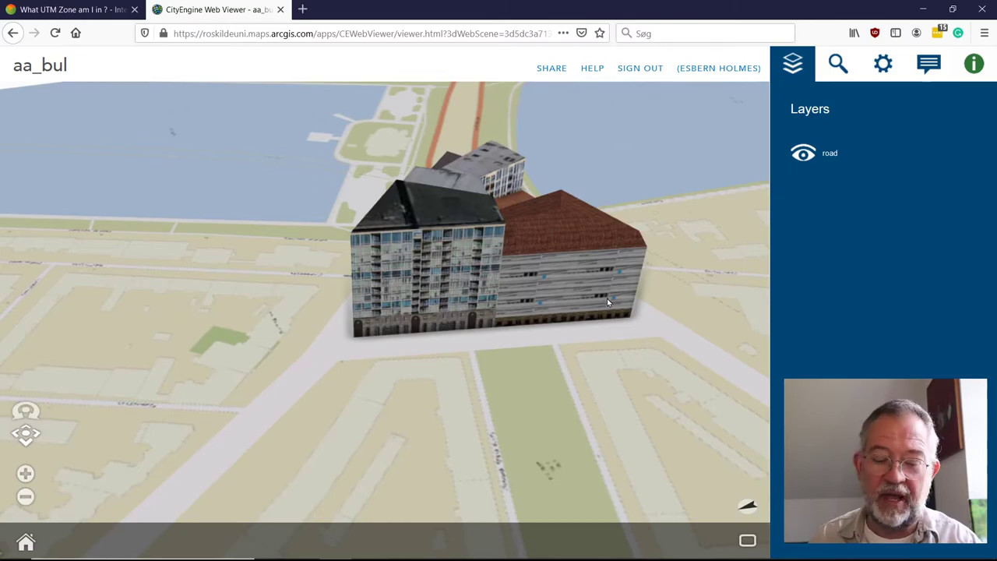
key("alt+Tab")
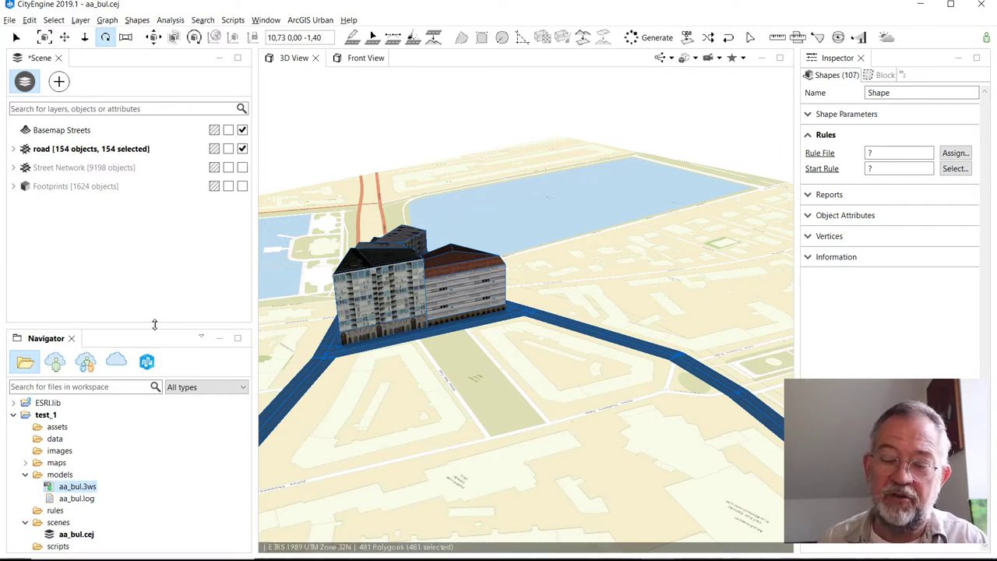
- Browse ArcGIS Online with the type filter on Rule Packages and search term *
left_click(116, 361)
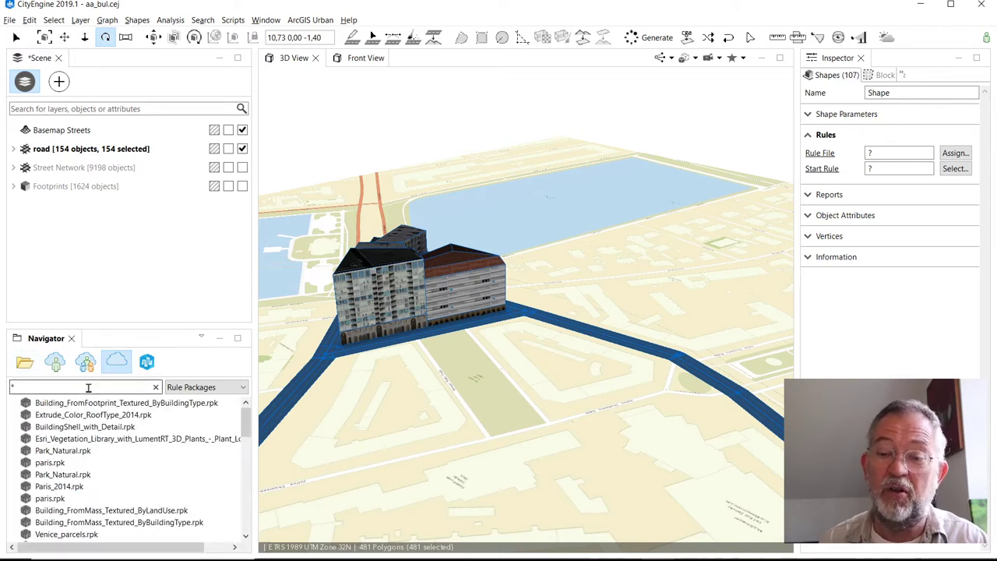
left_click(12, 386)
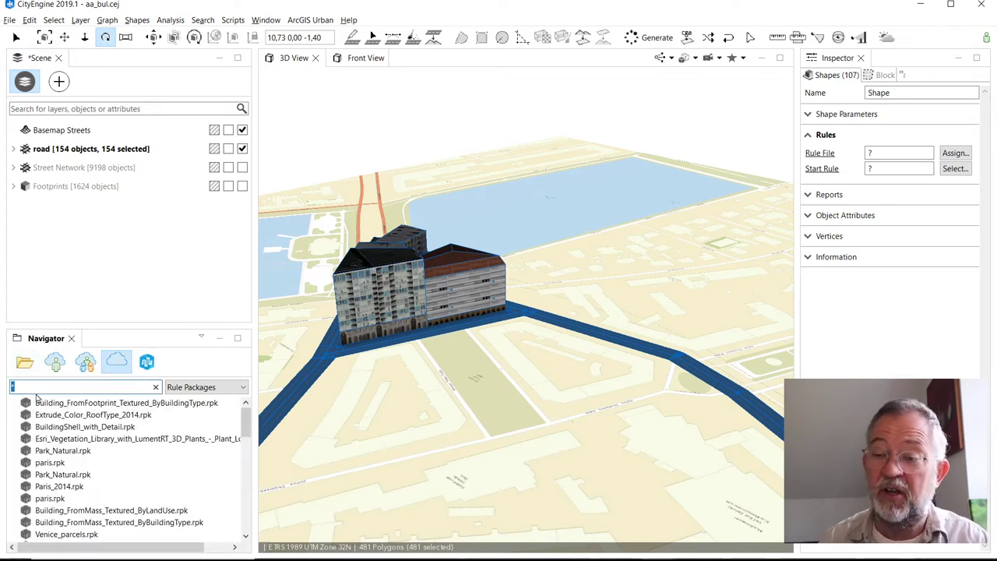
left_click(192, 389)
left_click(199, 400)
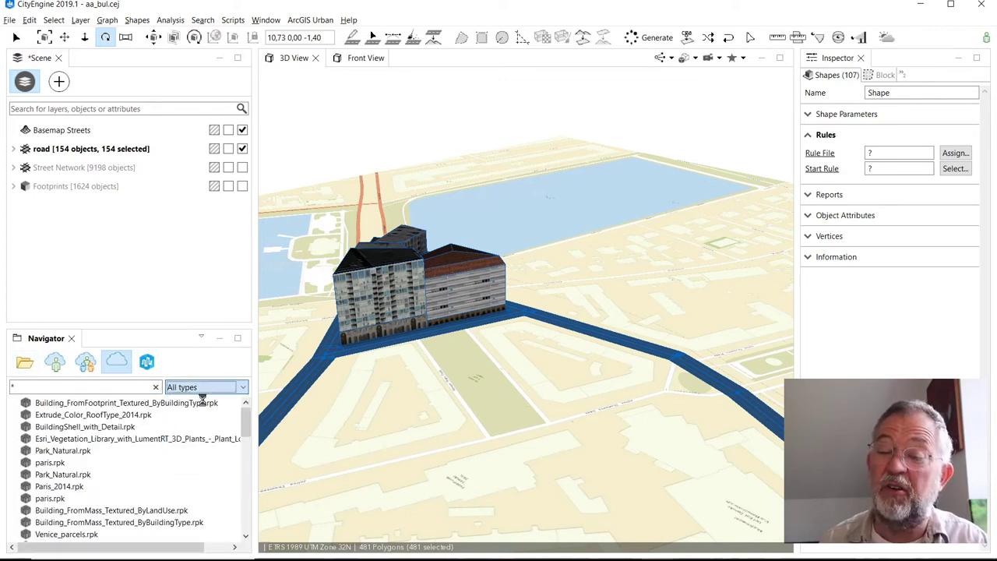
left_click(221, 388)
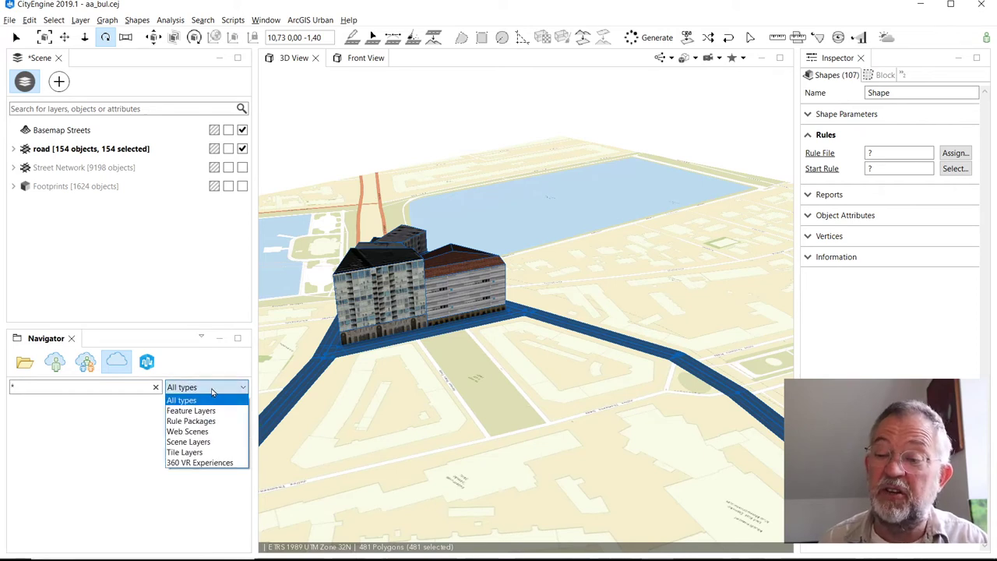
left_click(204, 410)
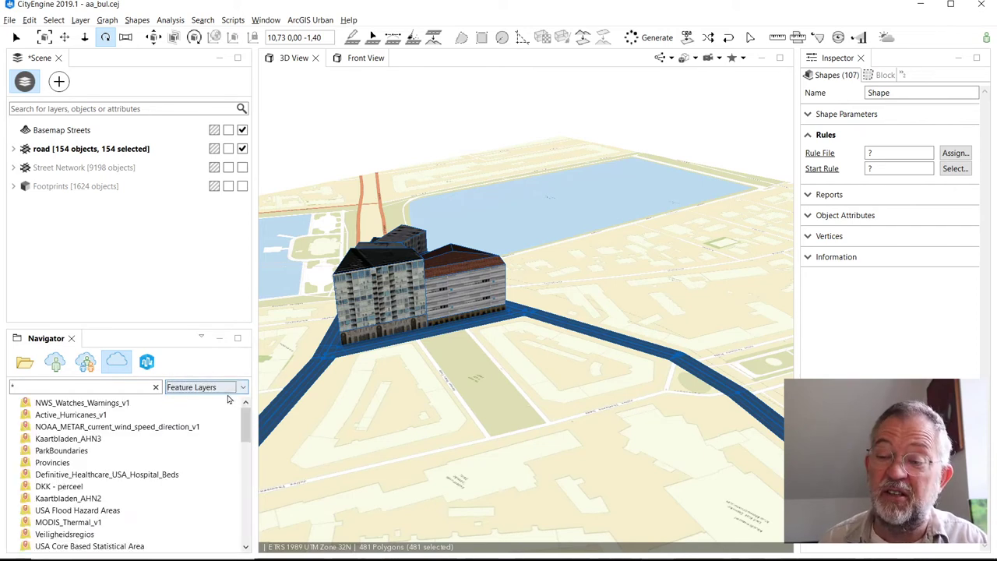
left_click(214, 391)
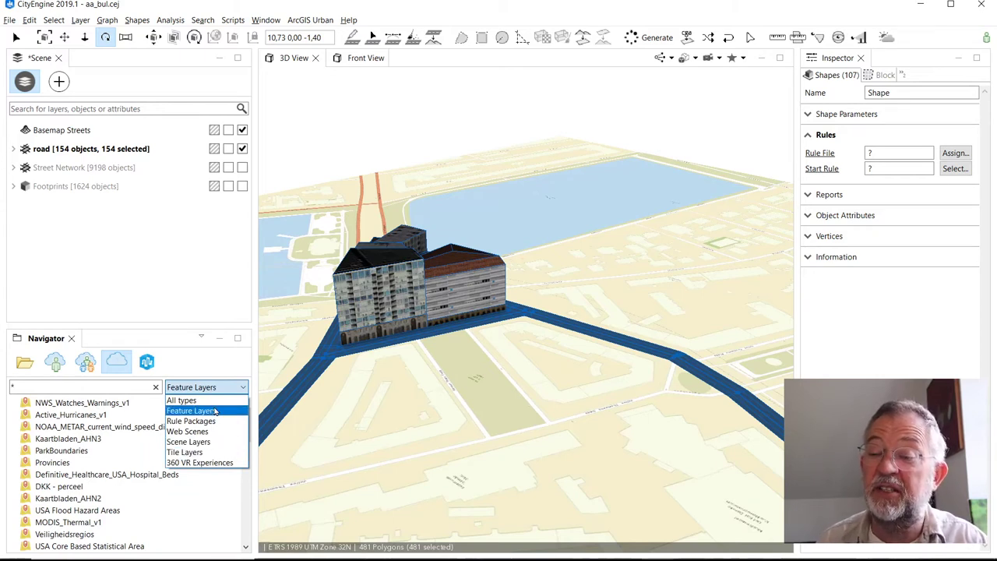
left_click(207, 421)
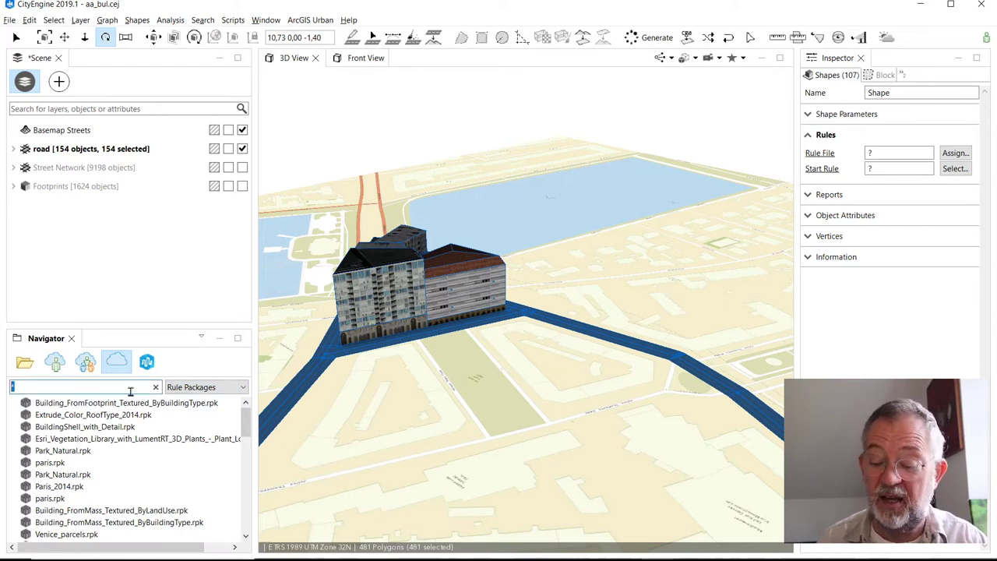
key("BackSpace")
type("*")
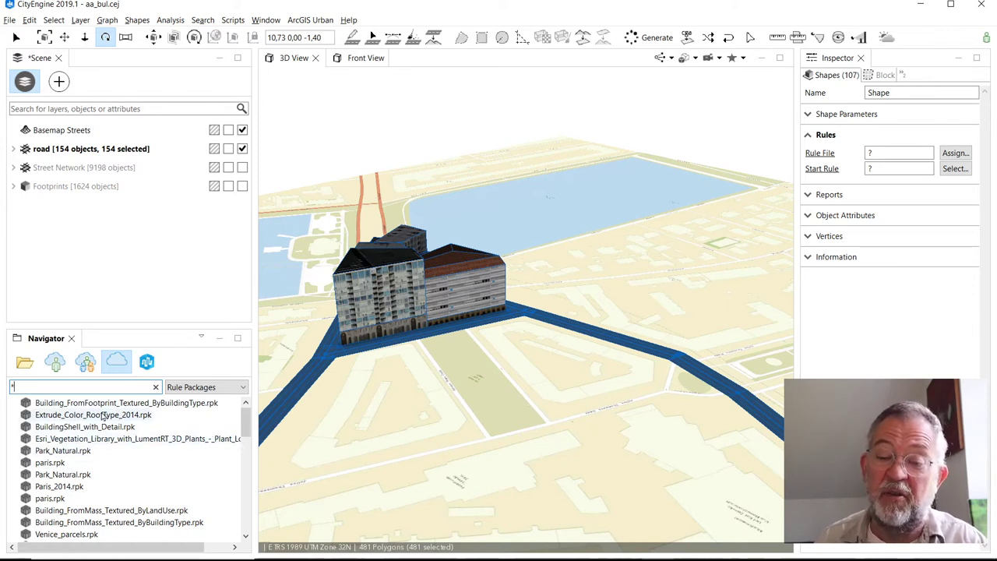
- Preview paris.rpk and open its 'More info & licensing...' page in the browser
left_click(43, 452)
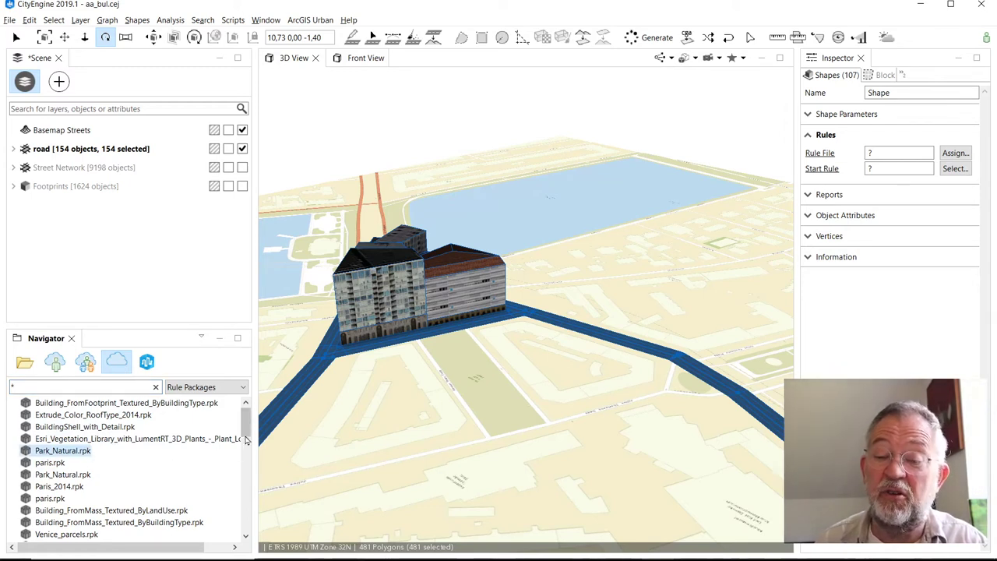
left_click_drag(250, 426, 250, 435)
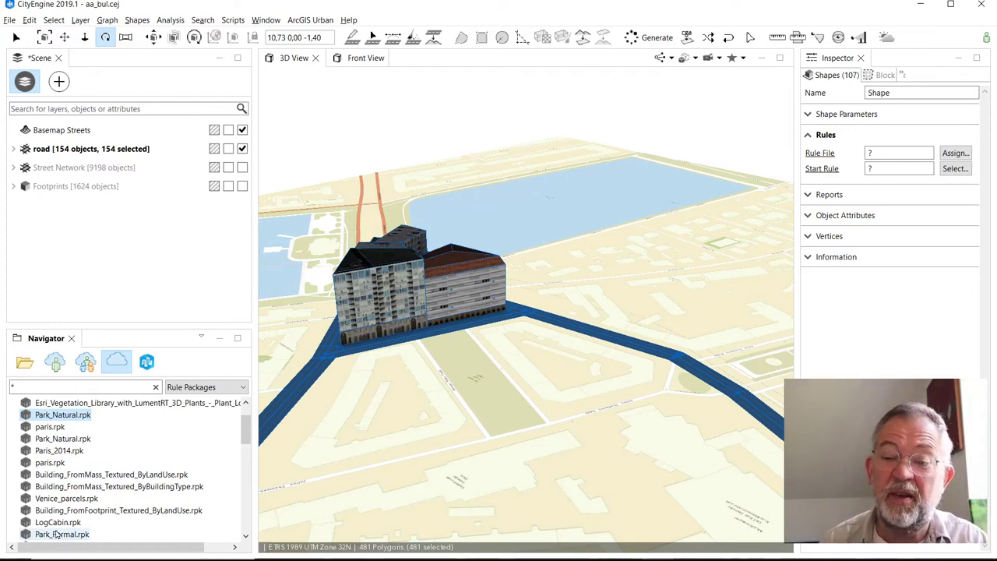
scroll(96, 431, "up", 1)
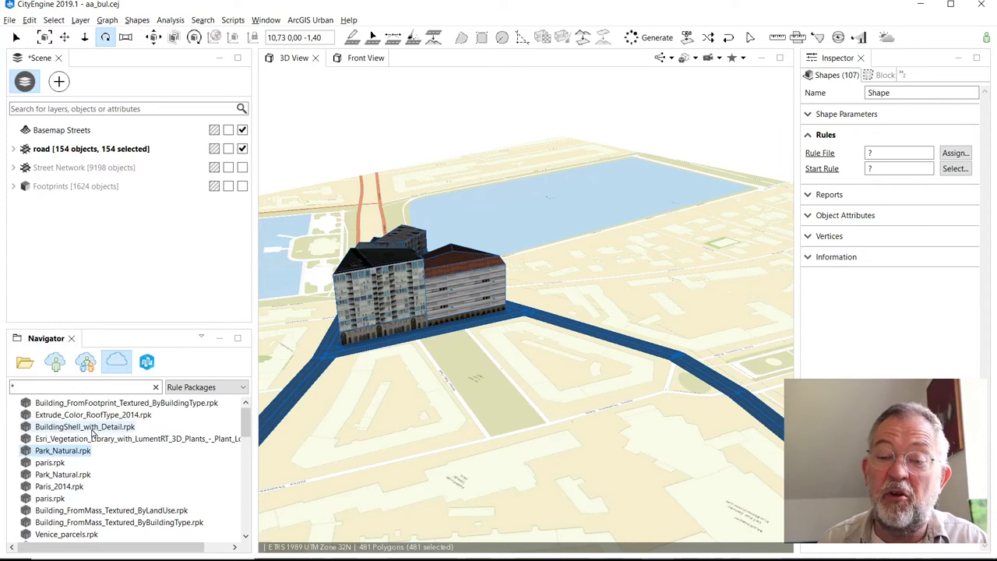
left_click(55, 464)
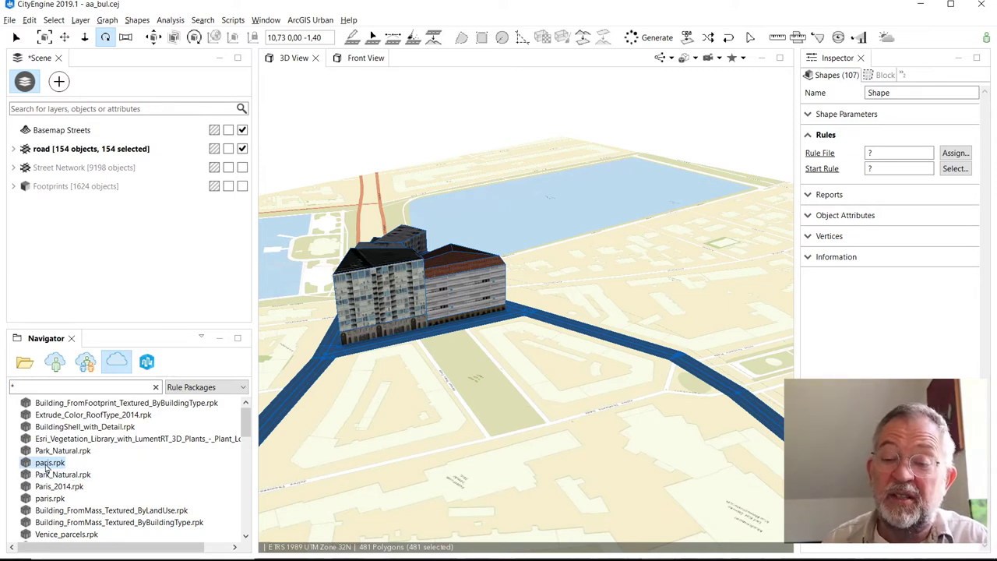
right_click(52, 466)
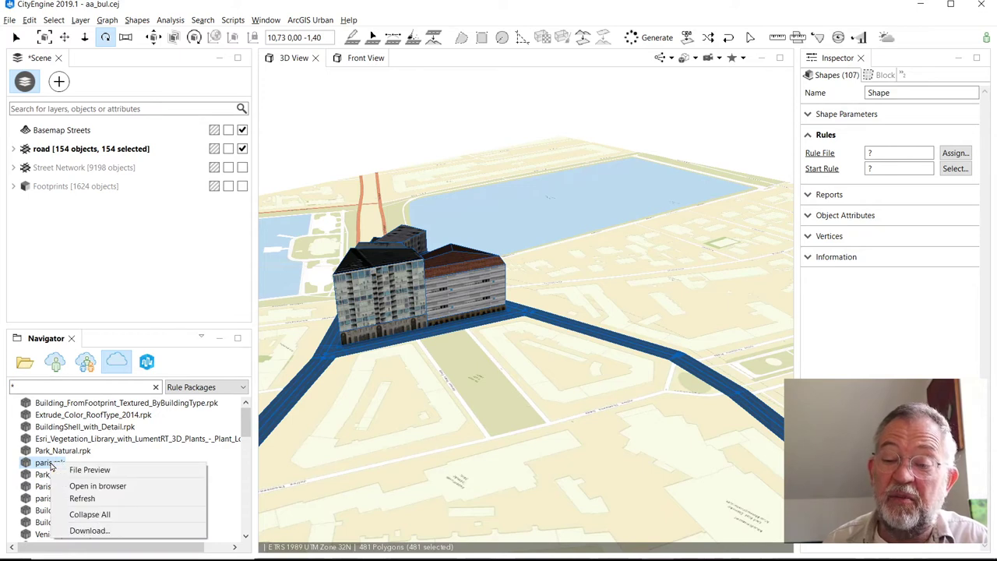
left_click(90, 470)
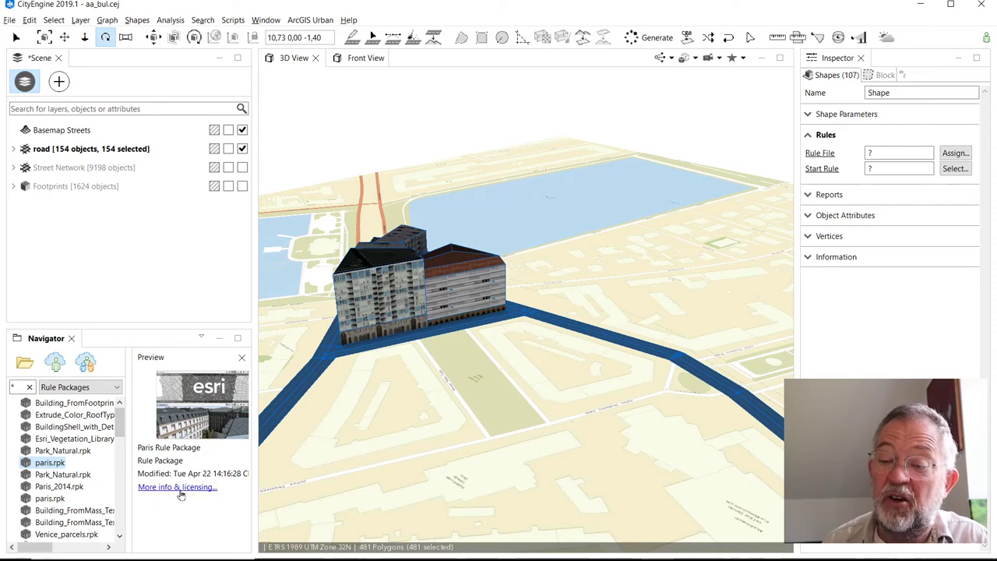
left_click(177, 487)
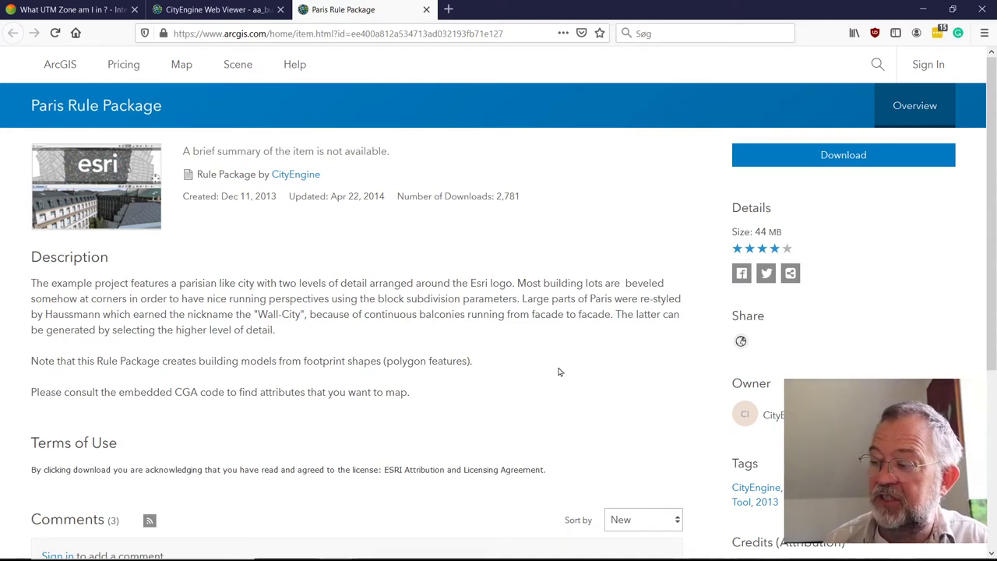
- Glance at the Web Viewer tab, return to the Paris Rule Package page, then go back to CityEngine
left_click(234, 10)
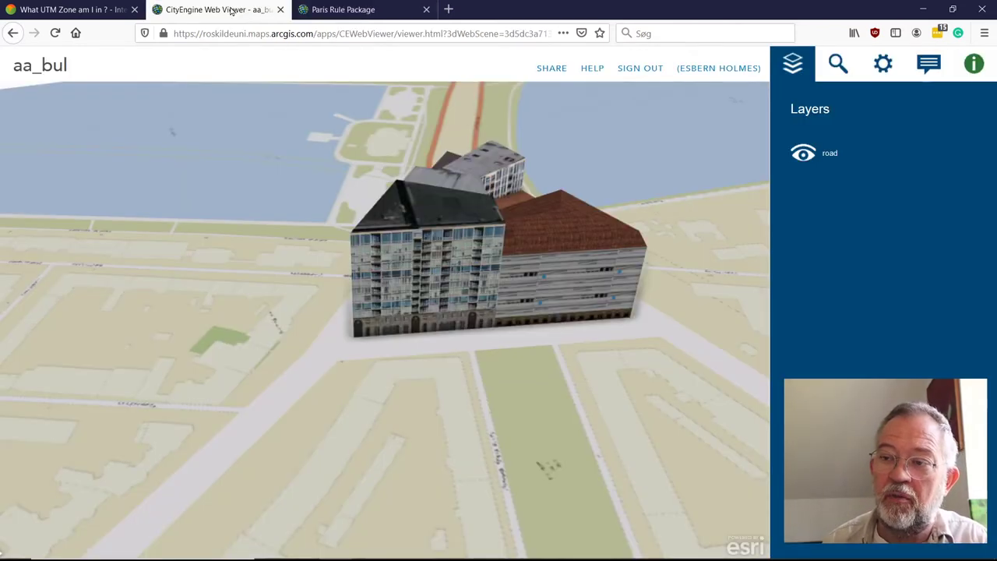
left_click(115, 10)
left_click(356, 10)
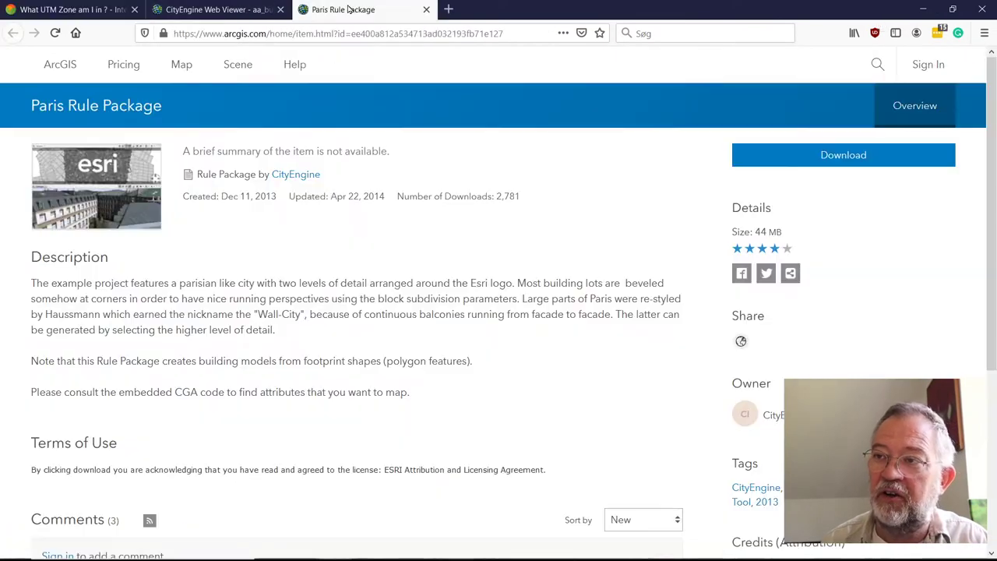
key("alt+Tab")
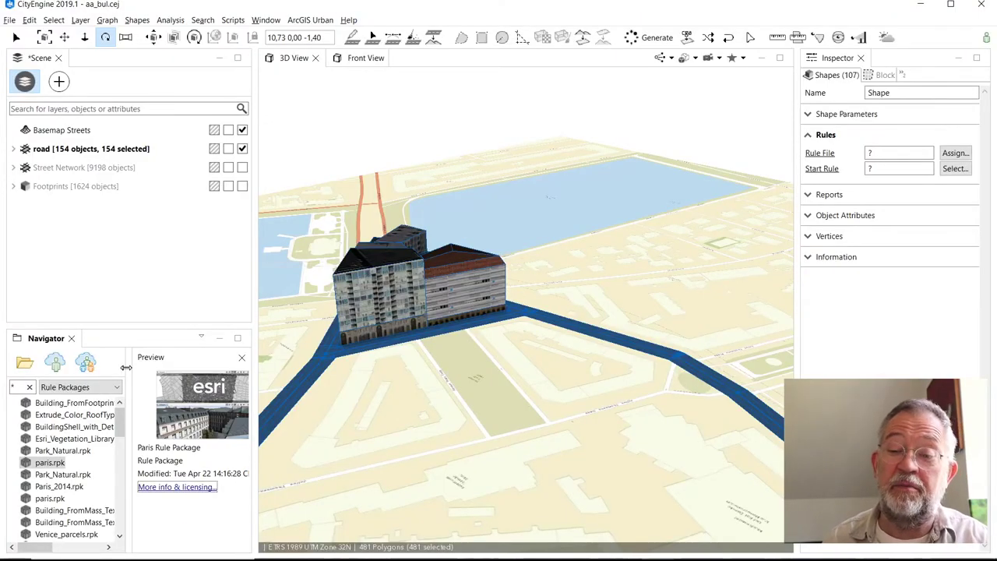
- Preview the Park_Natural.rpk package from the online rule package list
left_click_drag(120, 430, 123, 458)
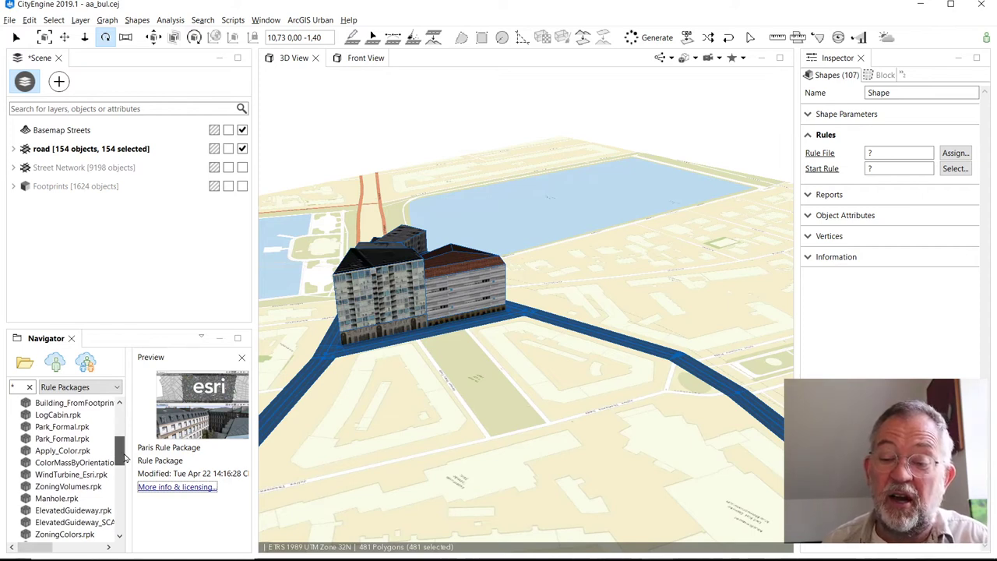
left_click_drag(125, 458, 129, 427)
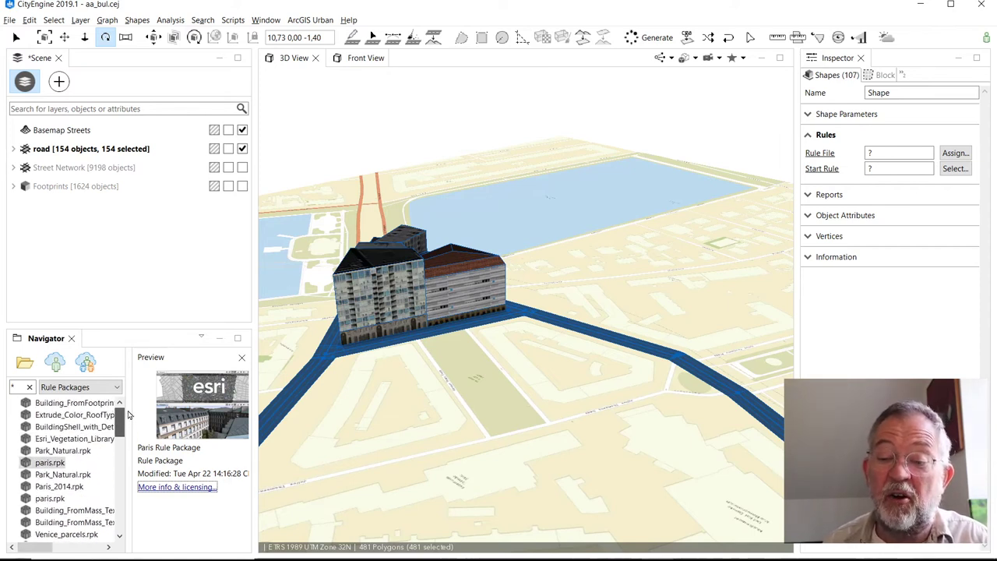
left_click(62, 452)
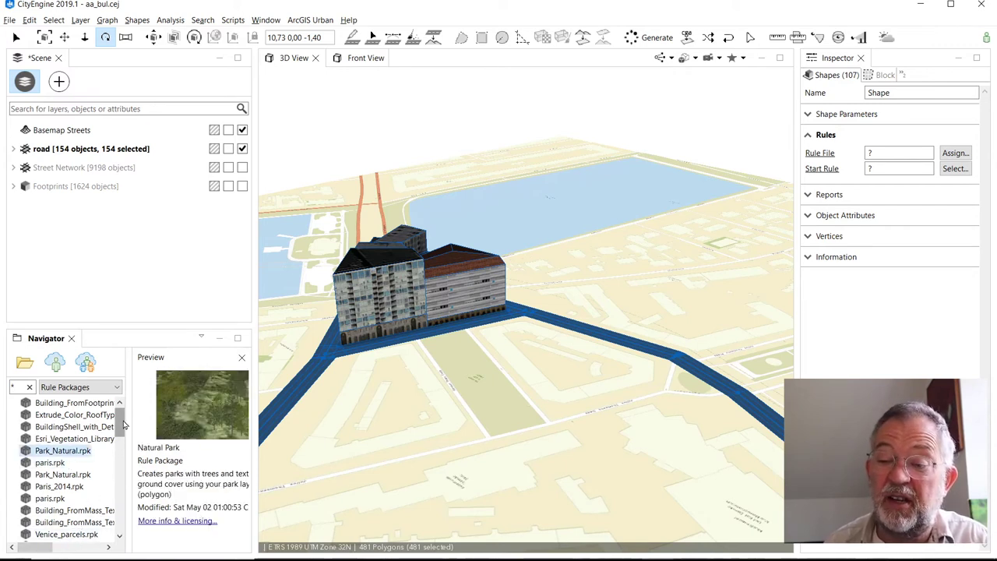
scroll(120, 434, "down", 1)
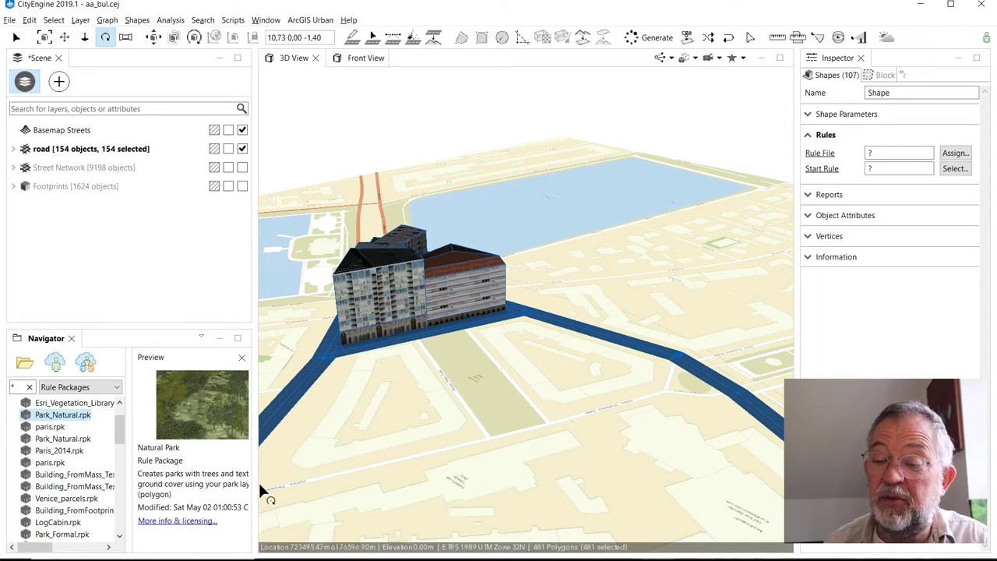
- Widen the left panel, preview paris.rpk again, and scroll down the rule package list
left_click_drag(258, 480, 318, 480)
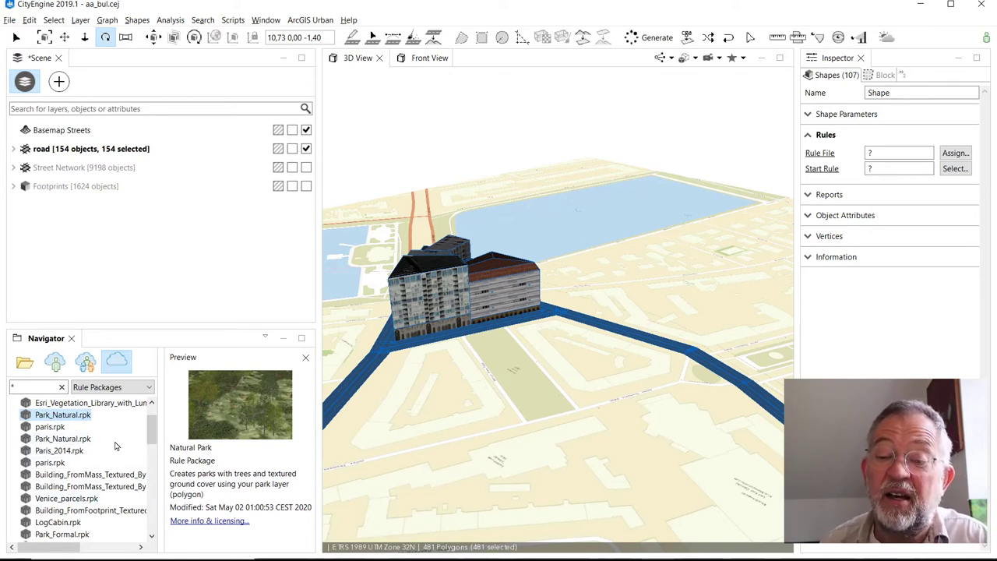
left_click(57, 429)
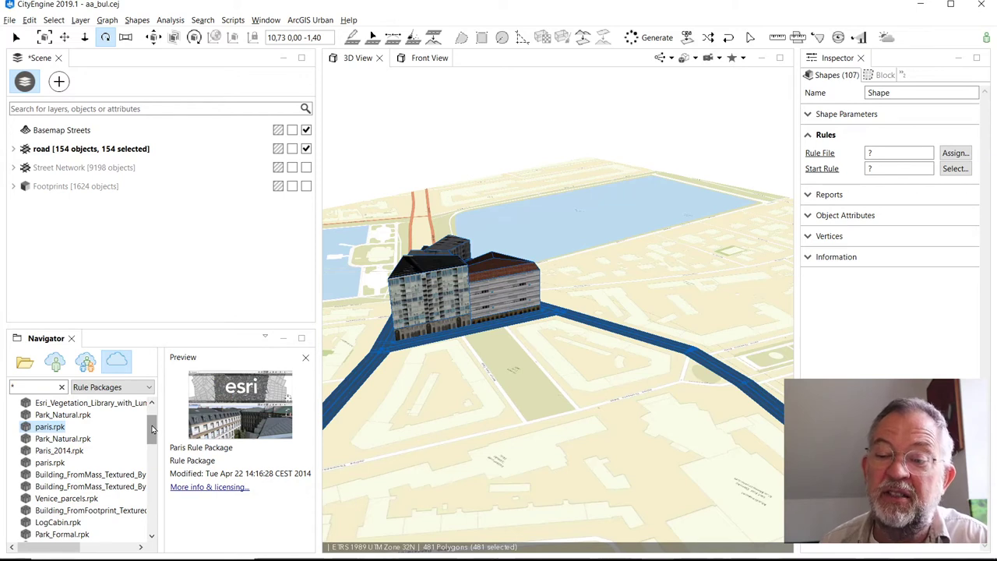
left_click_drag(152, 427, 151, 450)
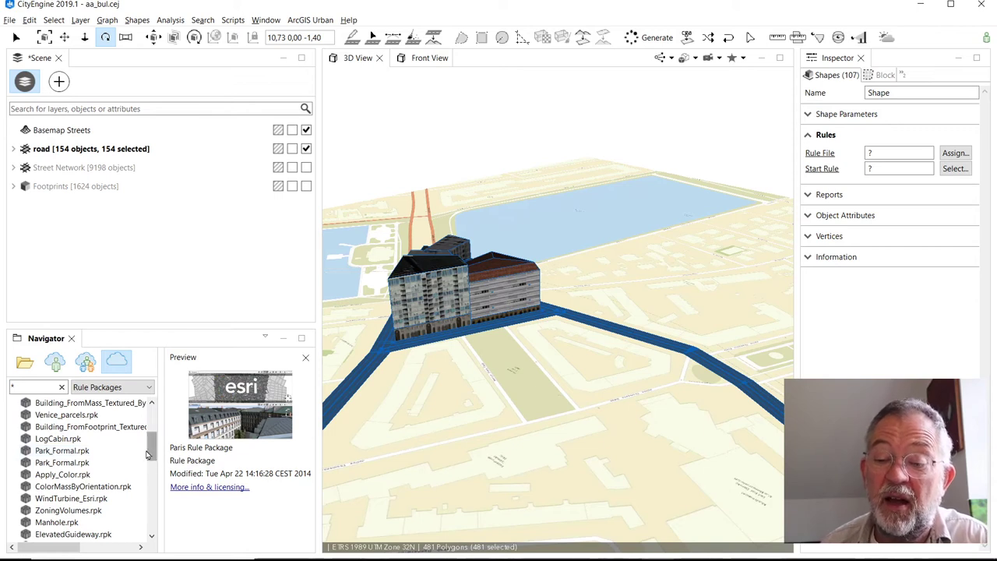
left_click_drag(152, 450, 148, 528)
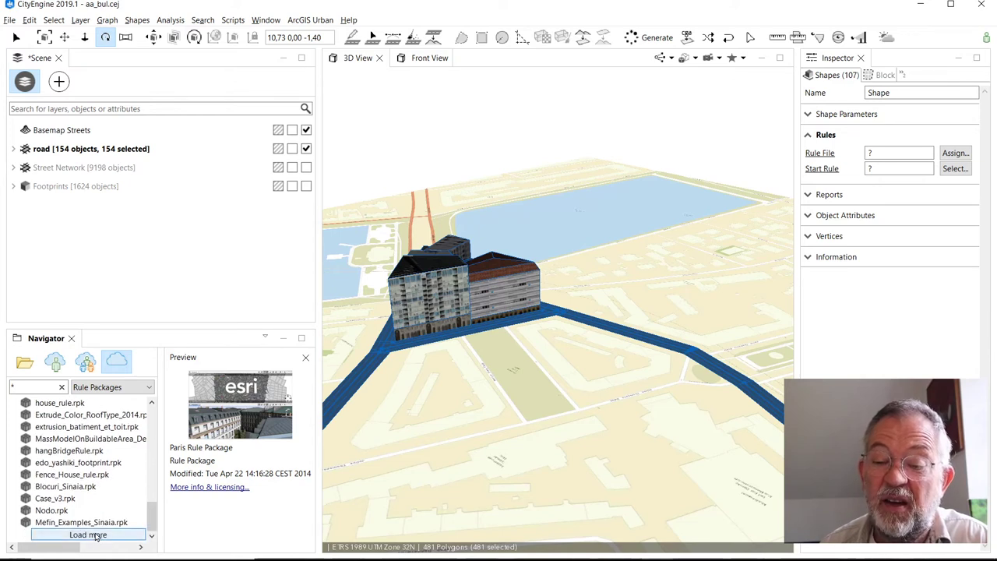
- Load more online rule packages and scroll through them, previewing International_City and BuildingShell_with_Detail
left_click(100, 535)
left_click_drag(152, 482, 151, 527)
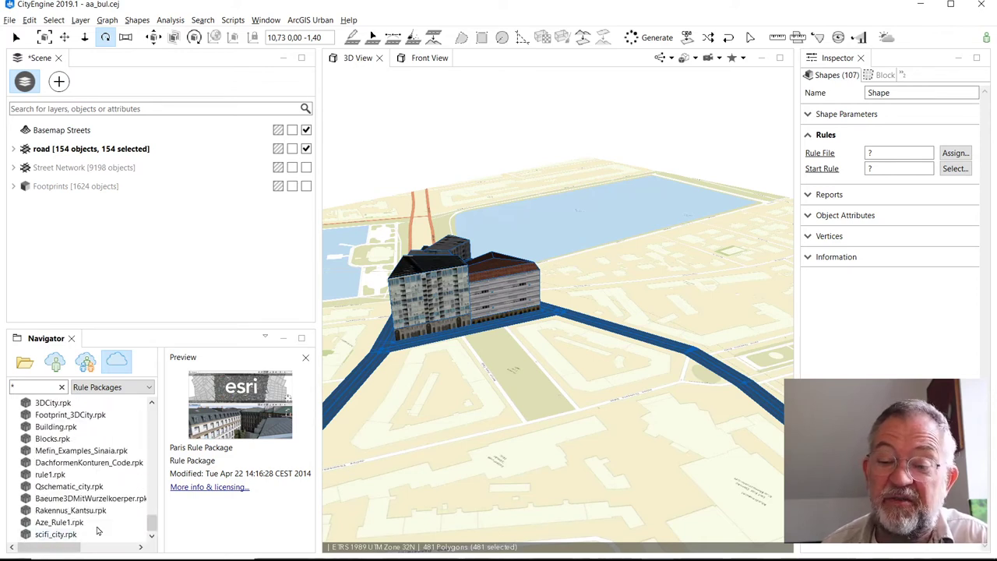
left_click_drag(153, 524, 154, 505)
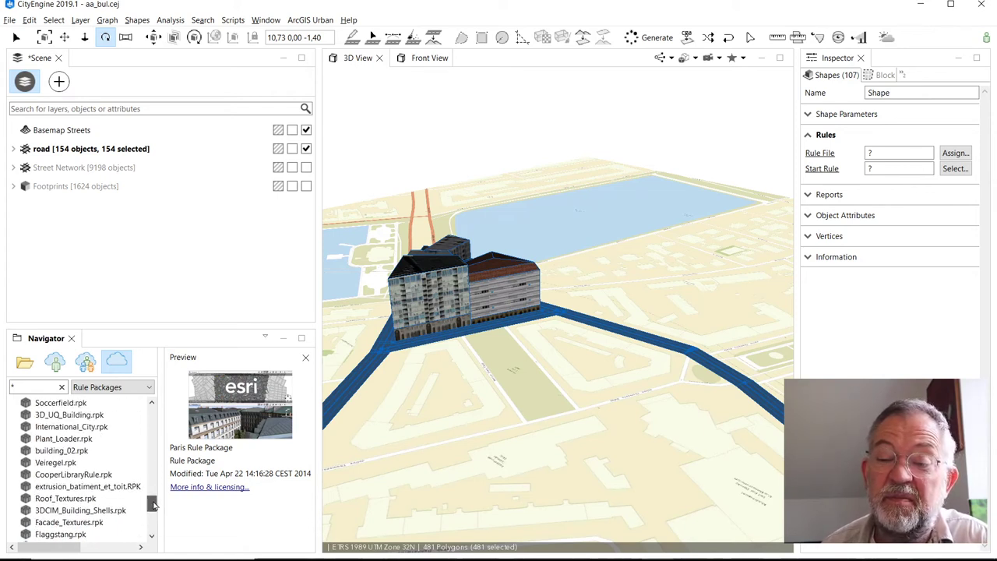
left_click(72, 428)
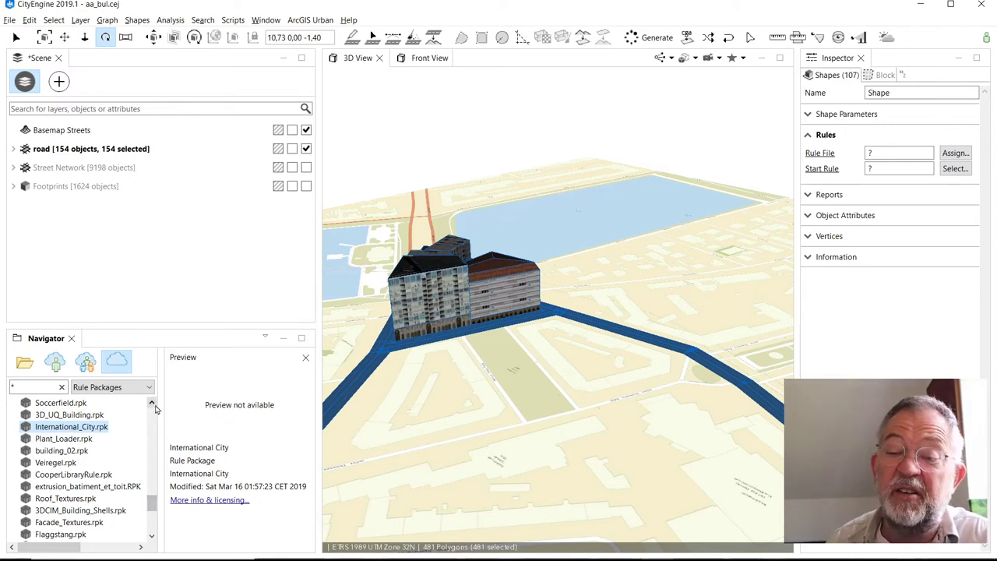
left_click_drag(153, 403, 153, 402)
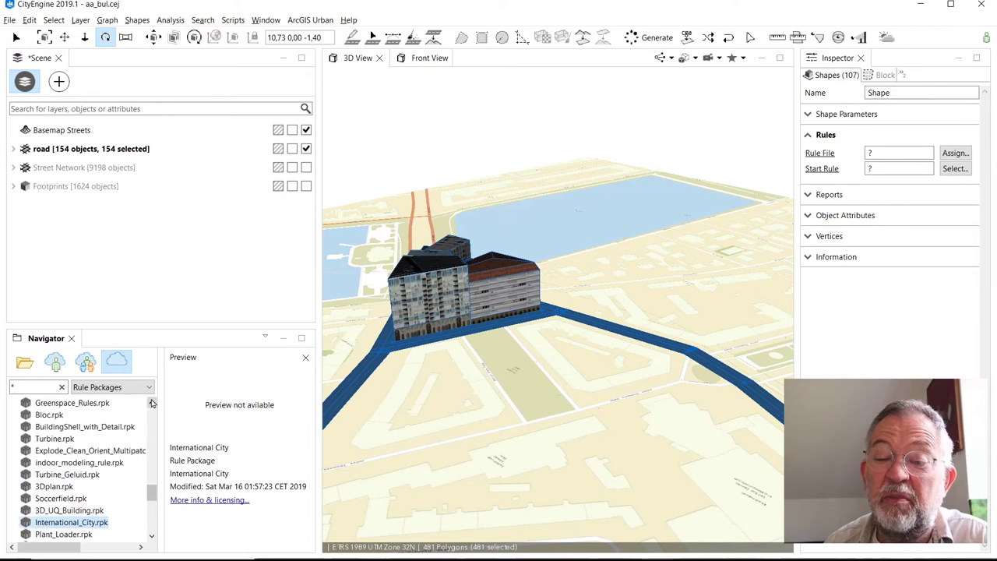
left_click(57, 429)
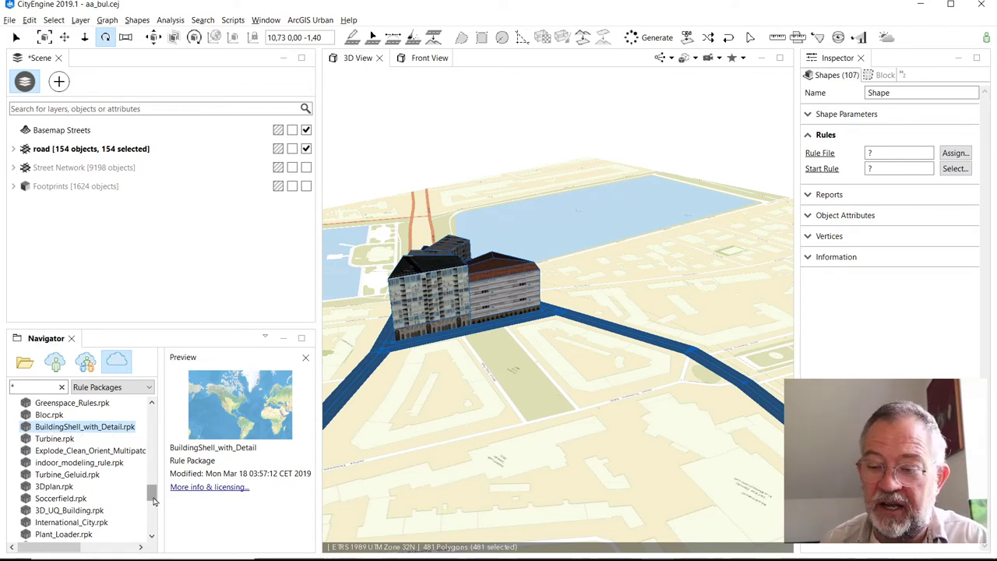
left_click_drag(154, 493, 154, 430)
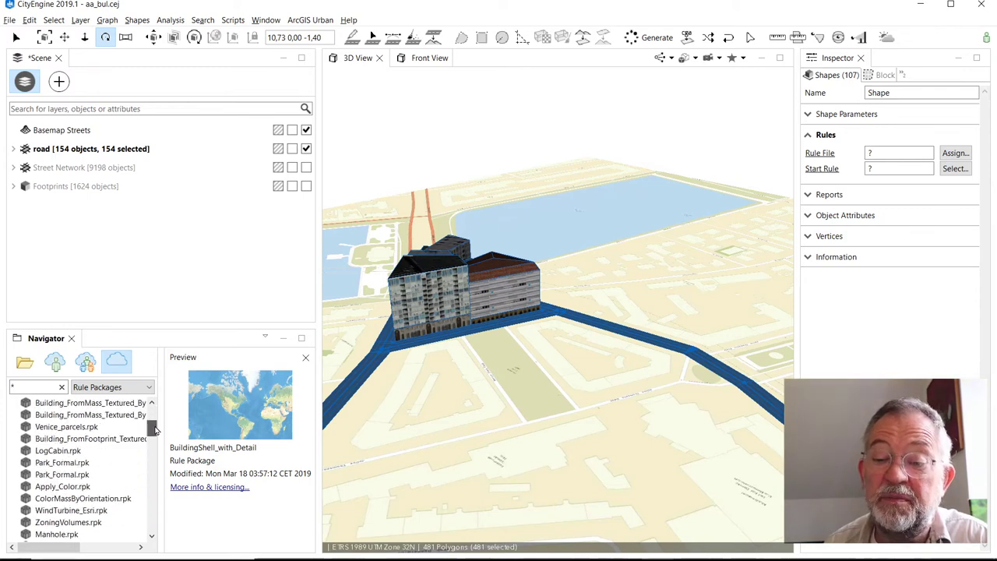
- Preview Park_Formal.rpk, check its online details page, then bring up its context menu
left_click(71, 464)
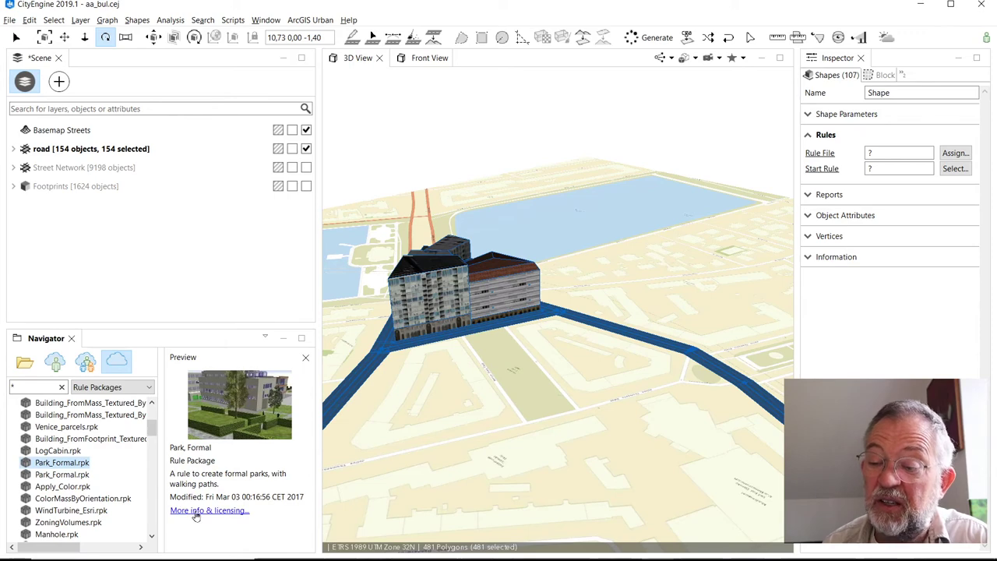
left_click(197, 513)
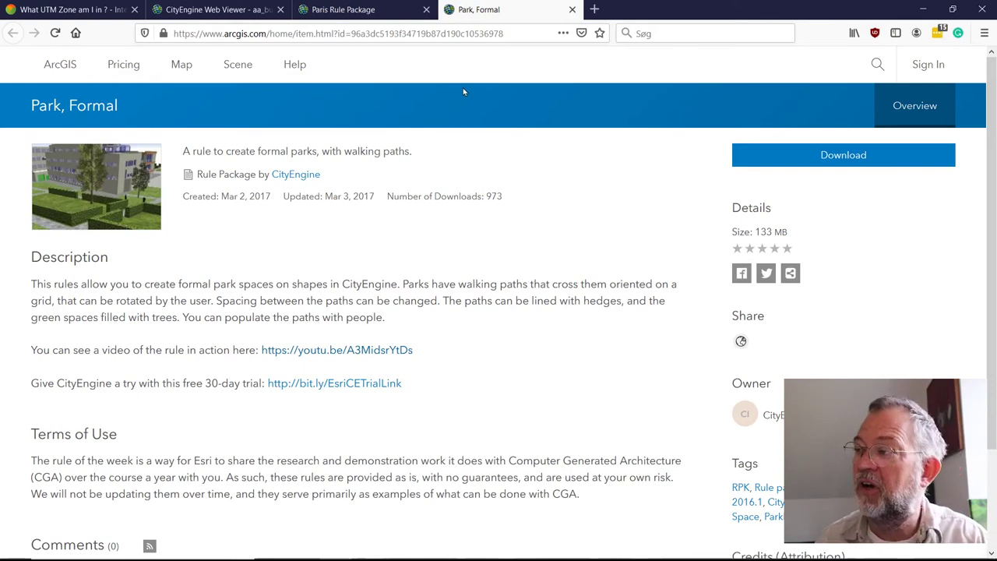
key("alt+Tab")
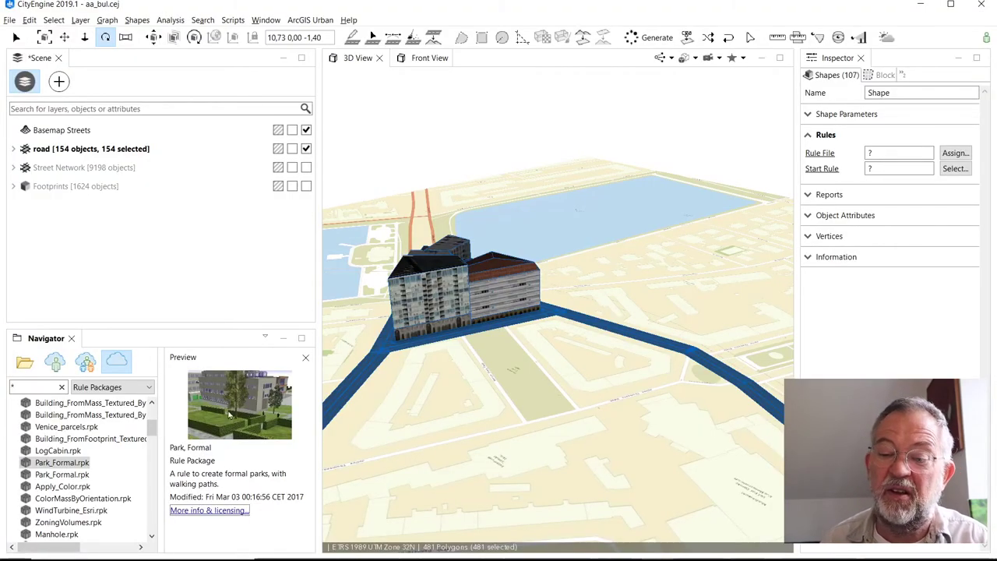
right_click(69, 464)
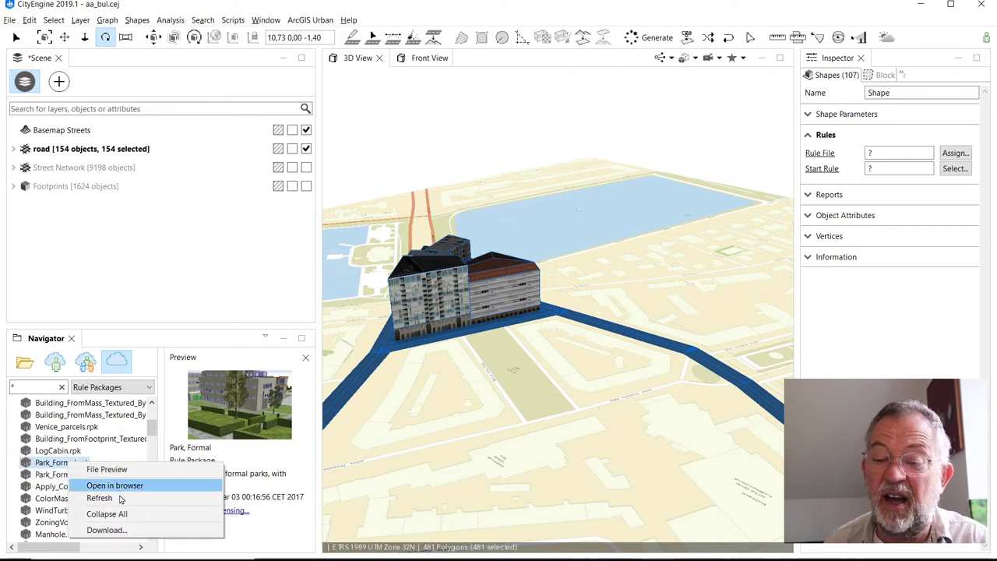
- Download Park_Formal.rpk into the test_1/rules folder
left_click(131, 534)
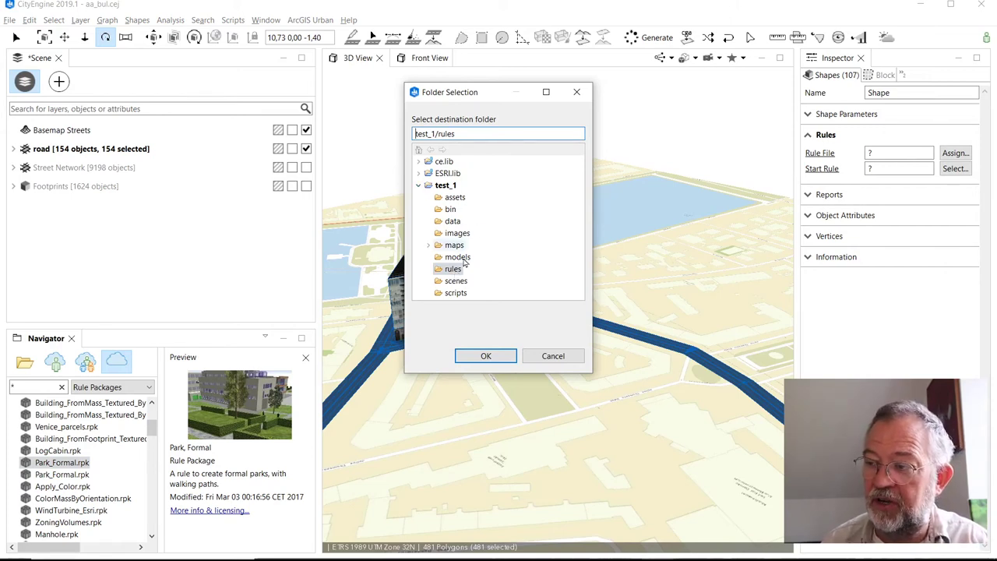
left_click(483, 356)
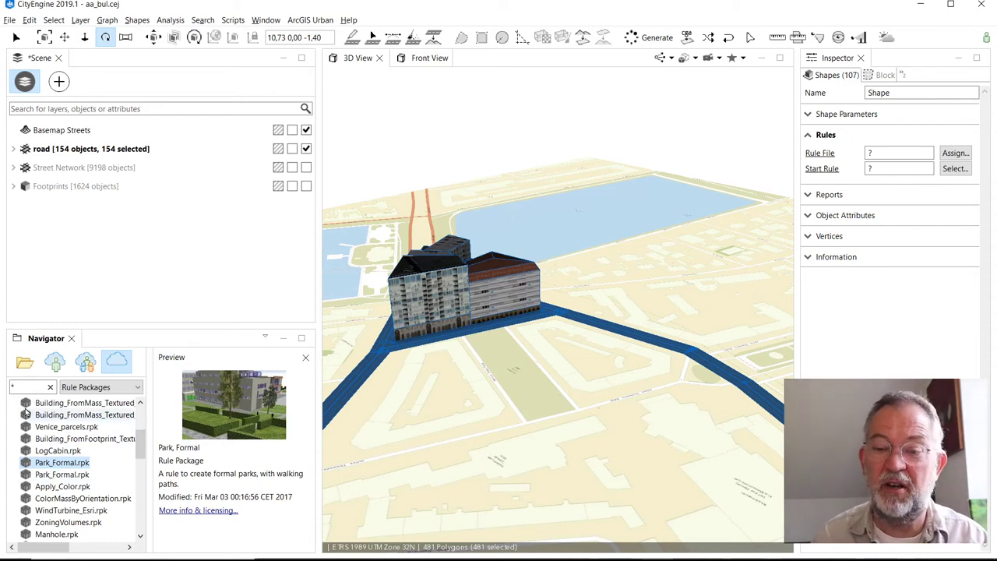
- Assign Park_Formal.rpk from the workspace rules folder to the selected building lot
left_click(24, 362)
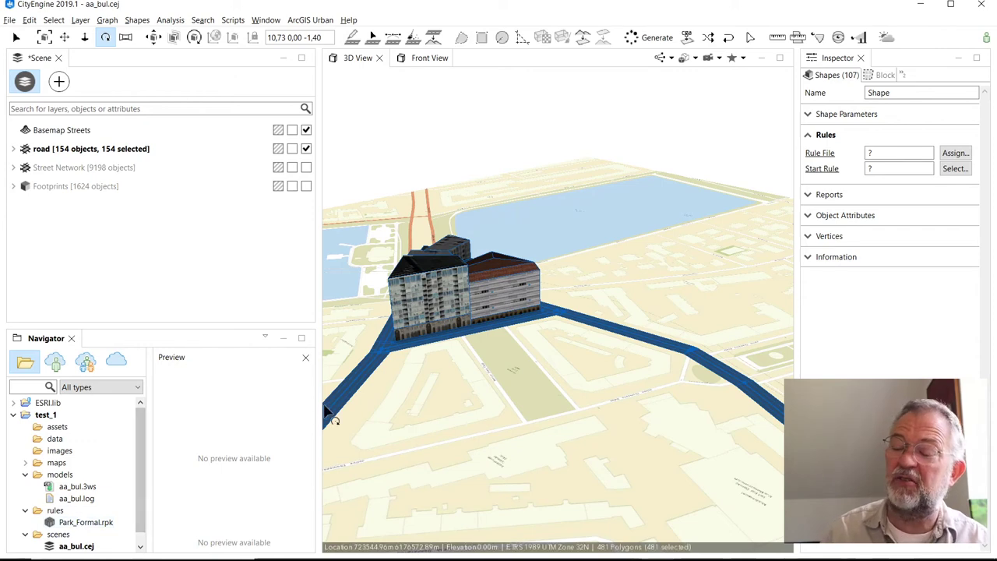
scroll(447, 328, "up", 5)
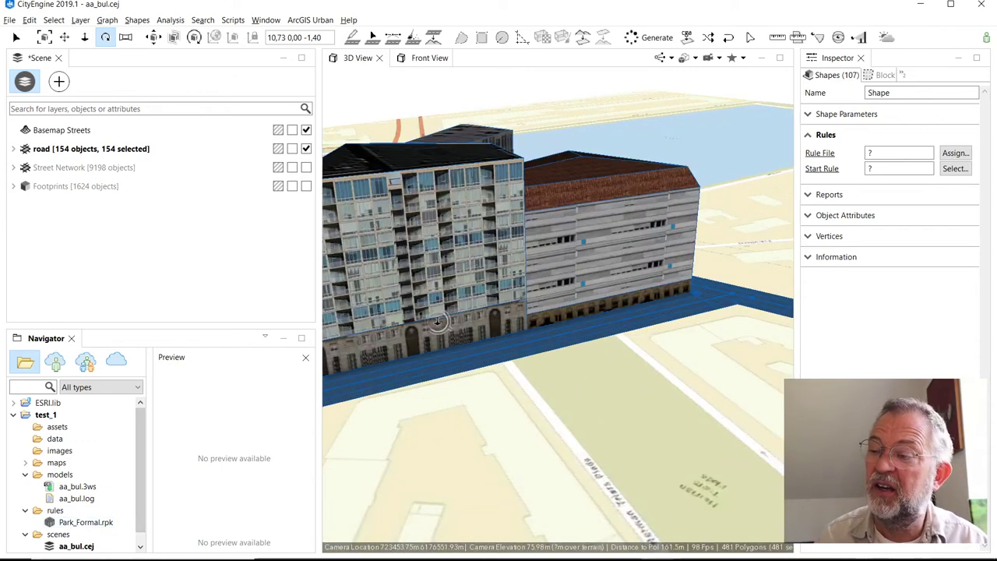
left_click(597, 266)
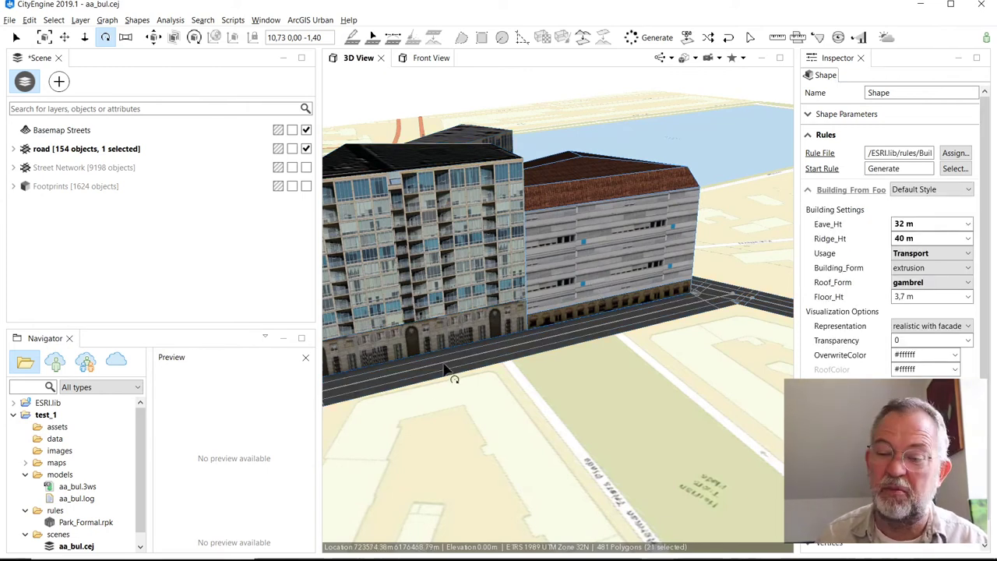
left_click(78, 525)
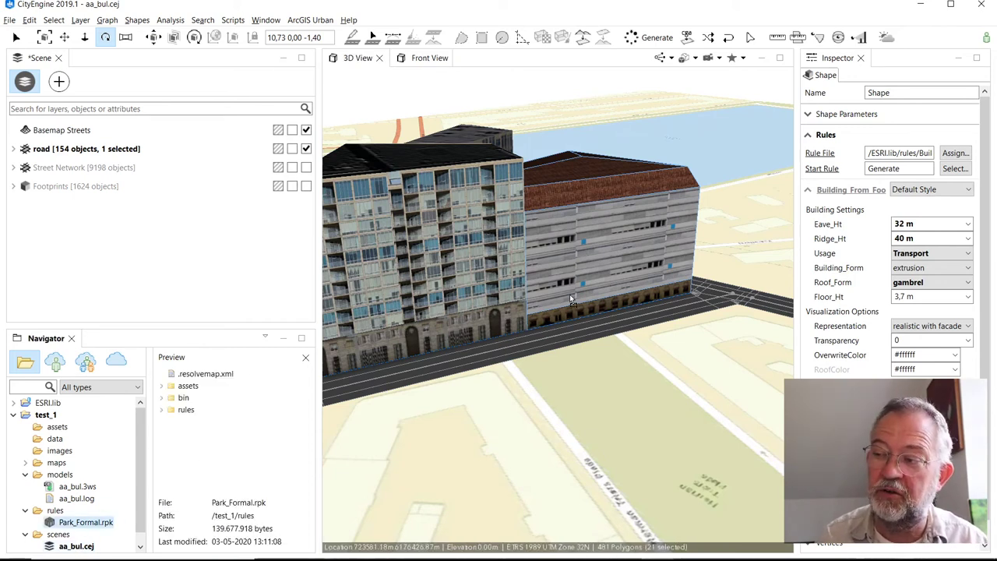
left_click_drag(570, 297, 569, 297)
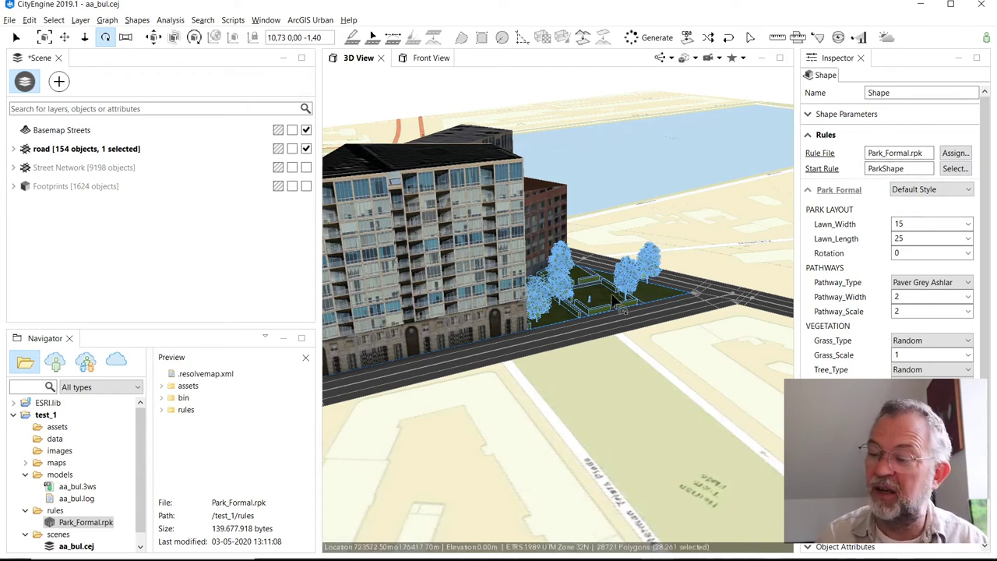
- Zoom toward the generated park and select its lot to show the lawn and pathway settings
left_click(711, 374)
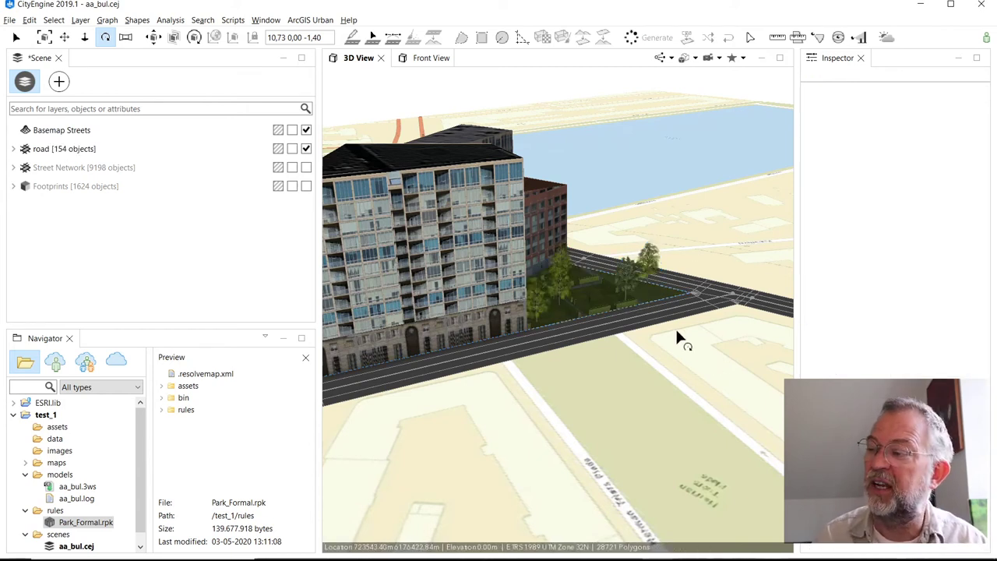
key("ctrl+m")
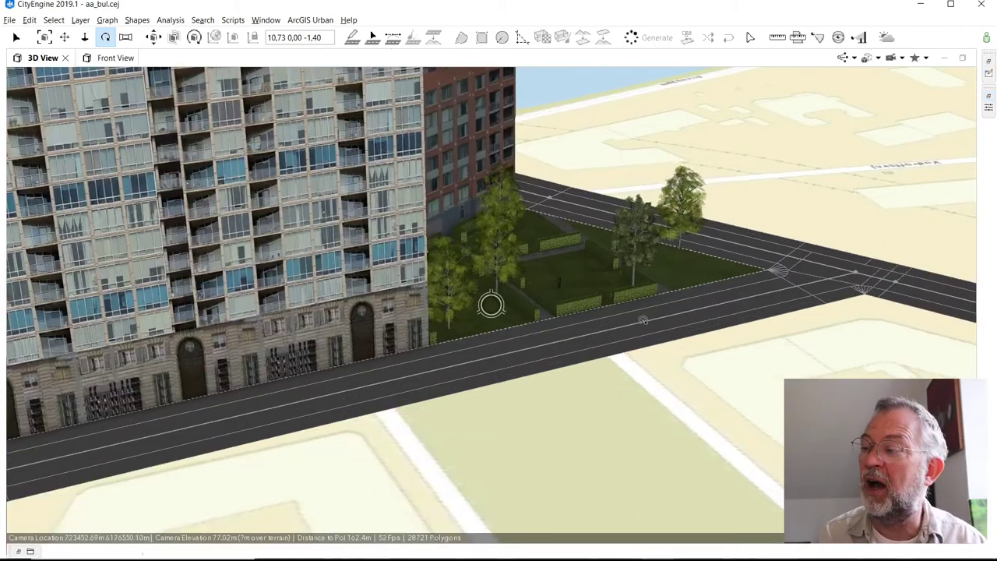
key("ctrl+m")
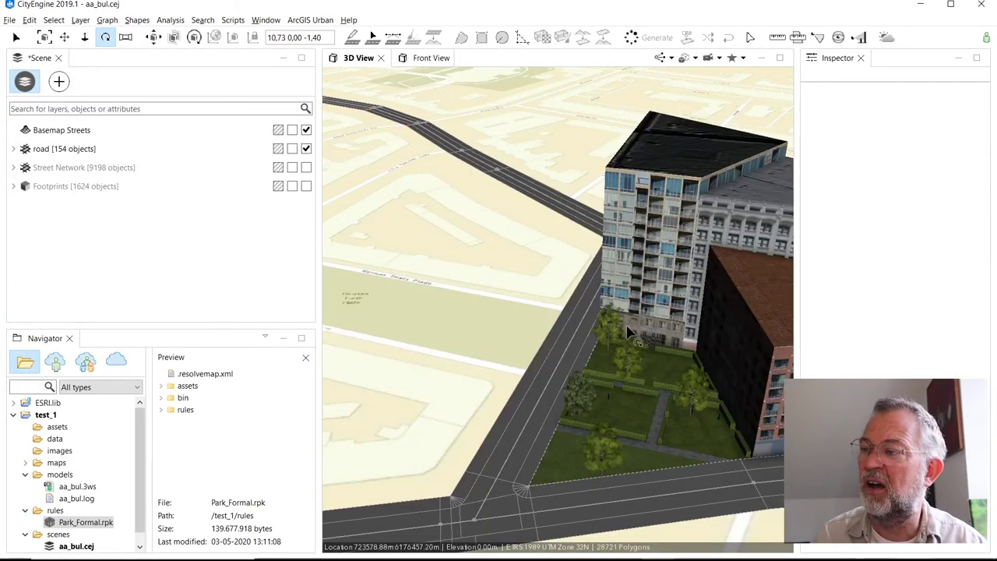
scroll(656, 440, "up", 5)
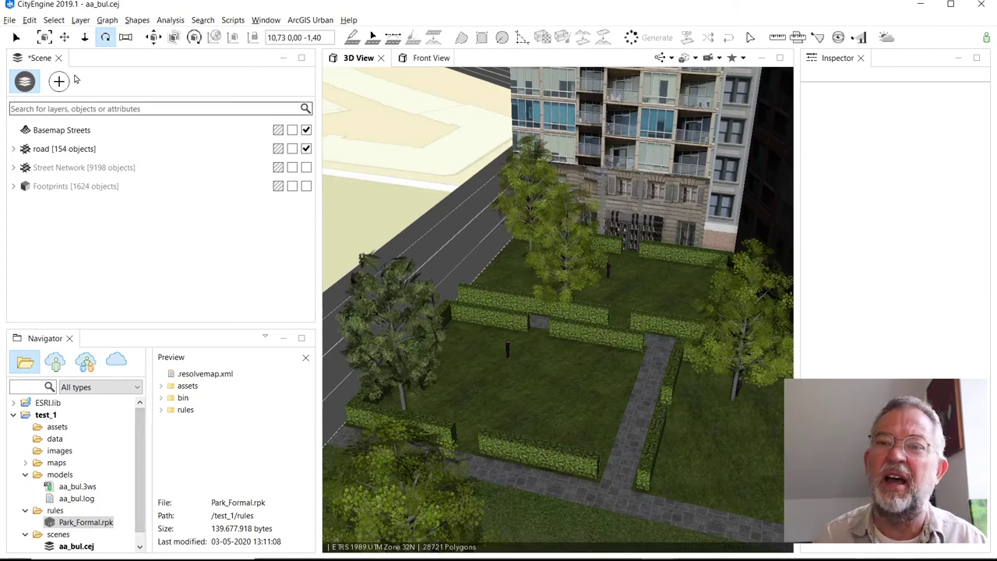
left_click(15, 38)
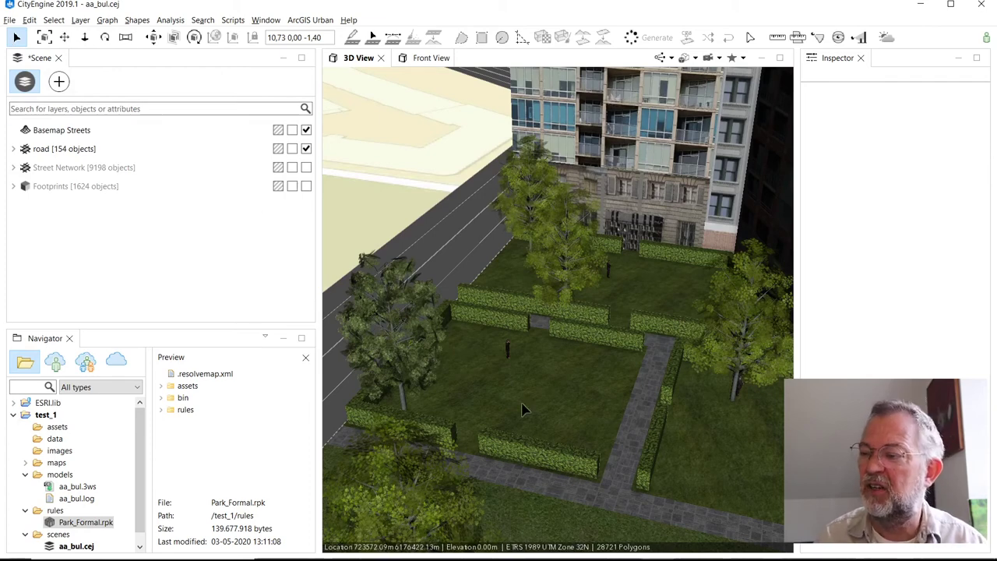
left_click(557, 427)
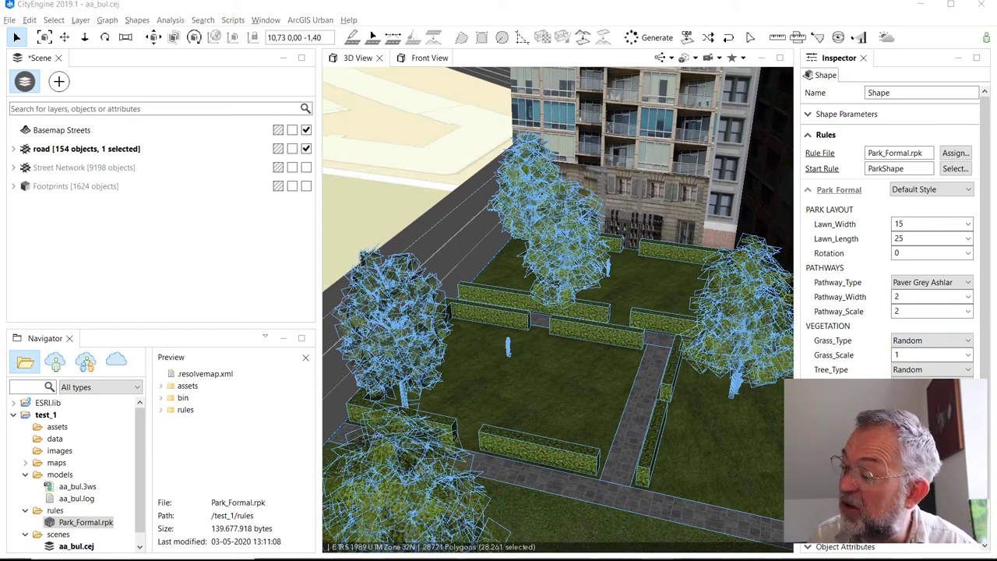
- Regenerate the park twice with Ctrl+G, deselect, and maximize the 3D View
key("ctrl+g")
key("ctrl+g")
key("ctrl+g")
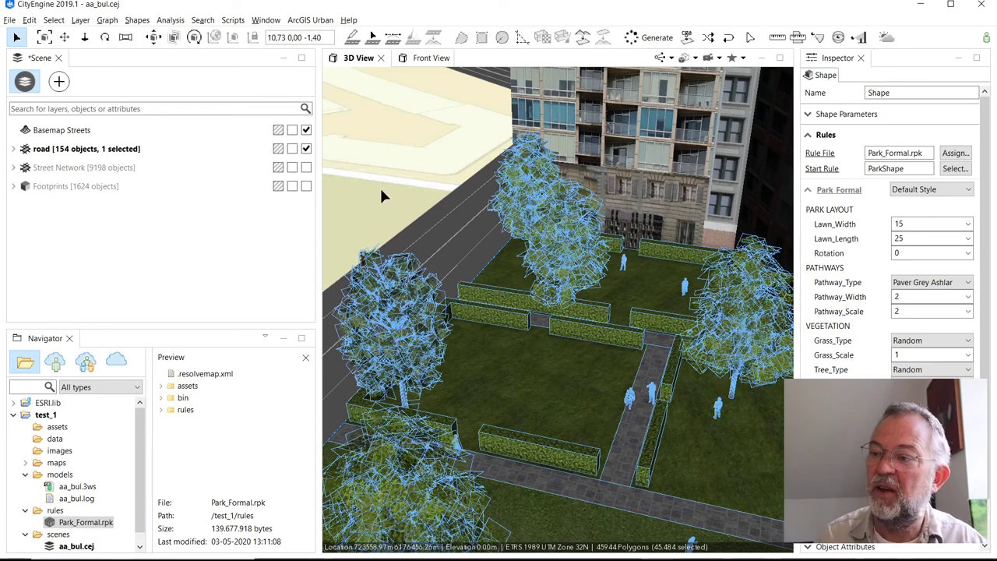
key("ctrl+g")
key("ctrl+g")
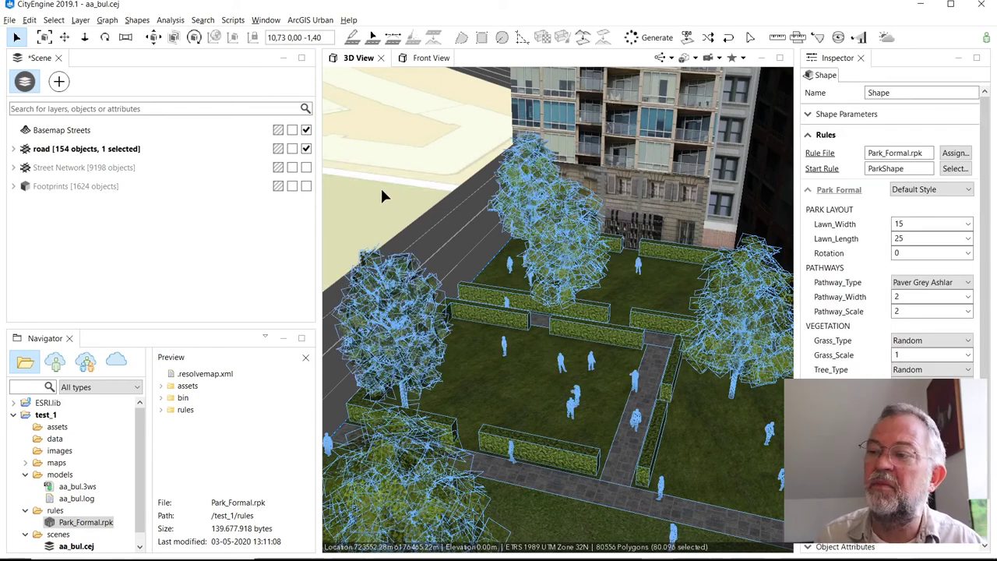
left_click(382, 196)
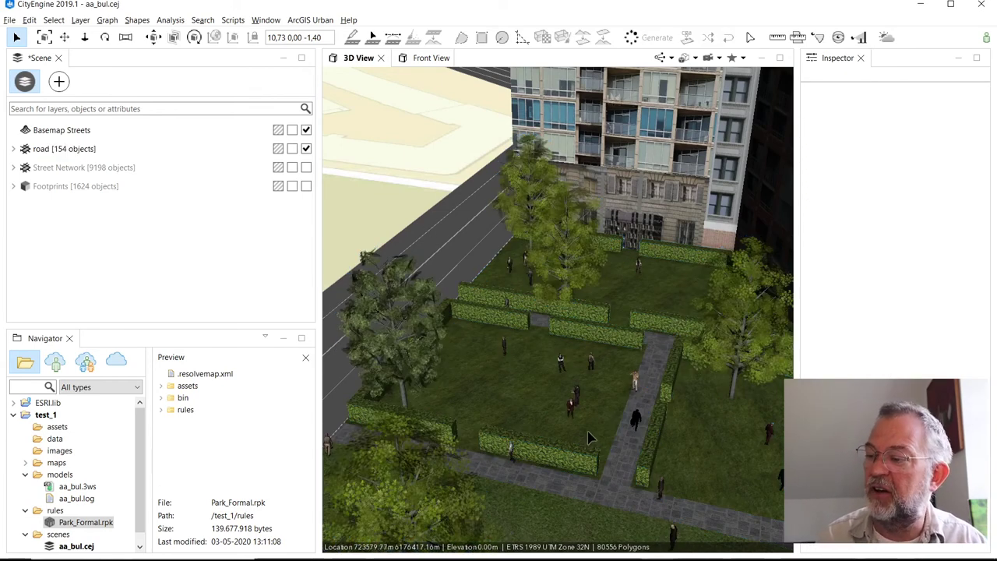
key("ctrl+m")
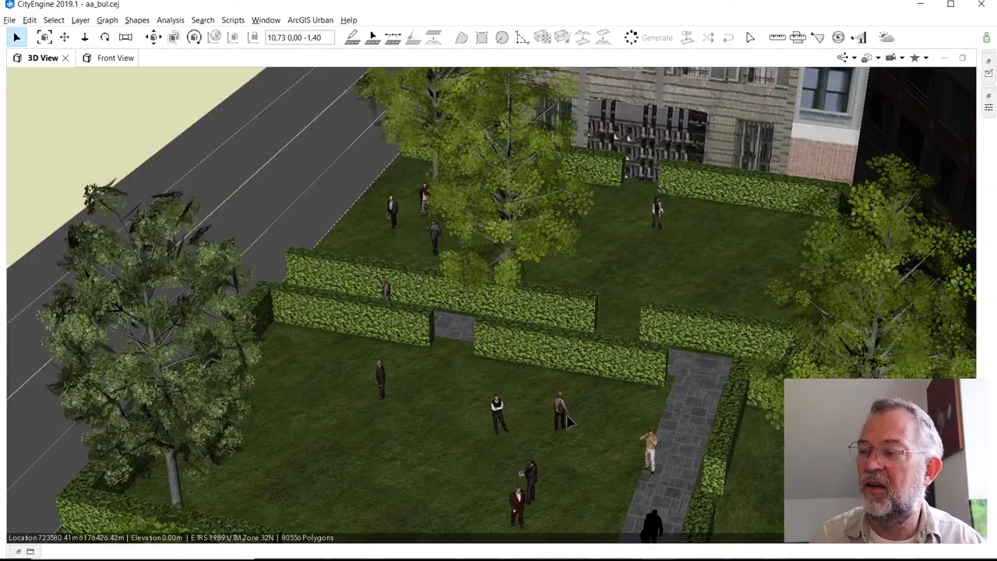
- Drop to eye level among the hedges, frame the whole park, and restore the panel layout
scroll(567, 421, "up", 3)
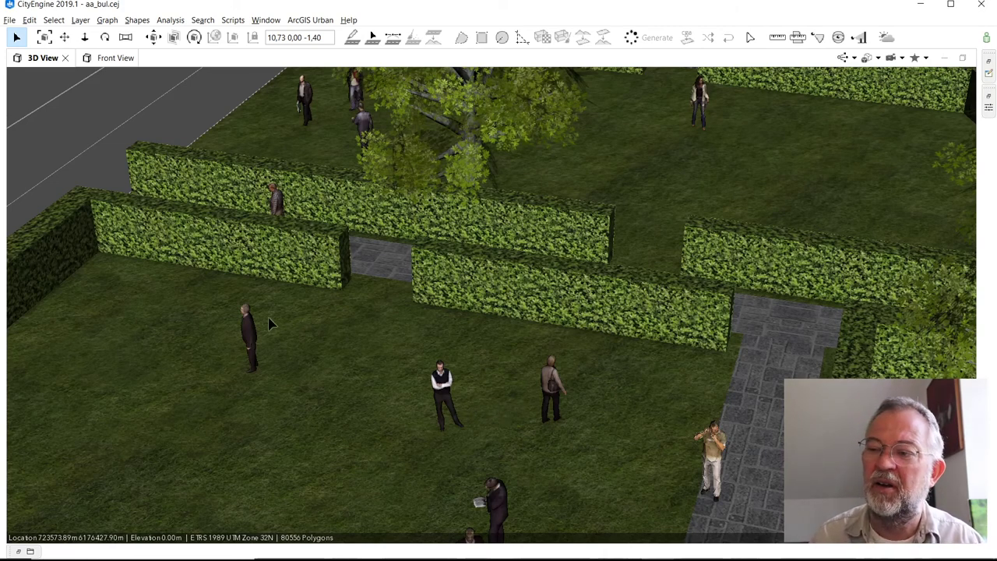
left_click_drag(281, 368, 590, 330, "alt")
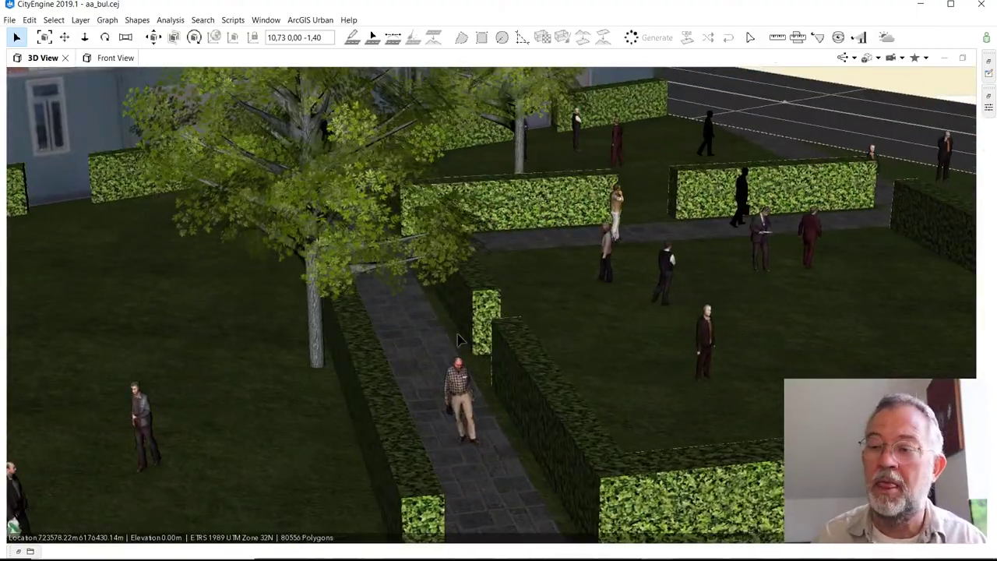
key("f")
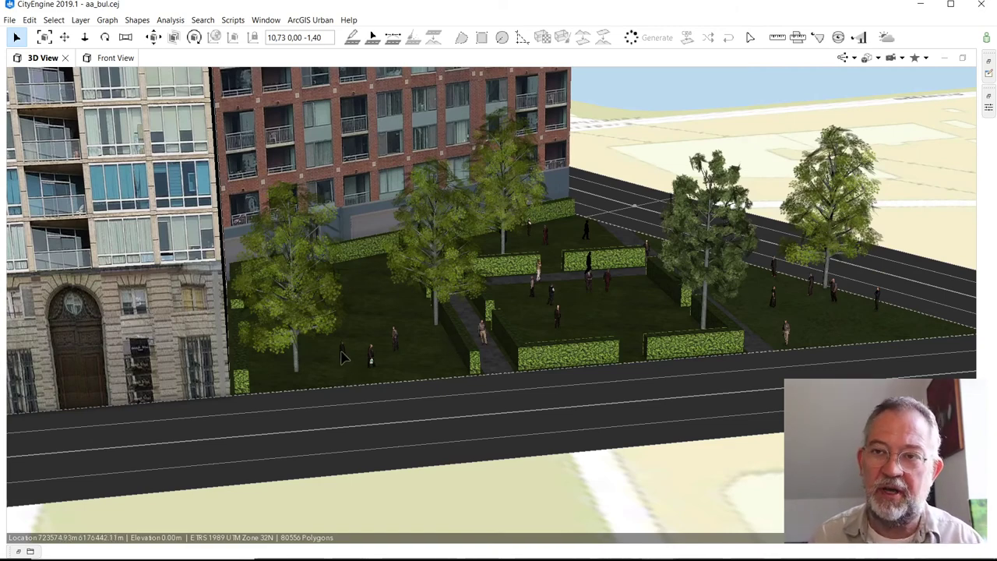
key("ctrl+m")
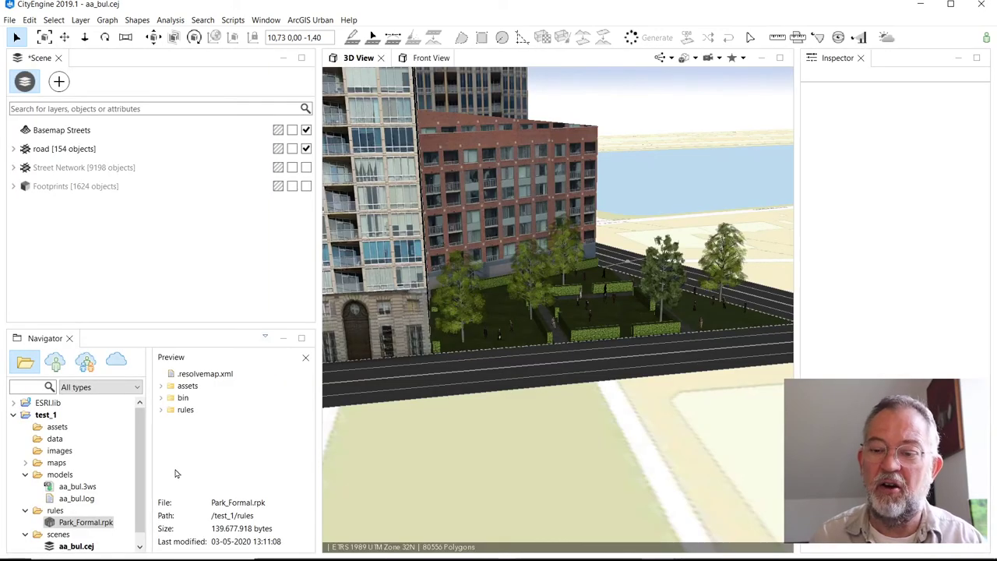
- Show the ArcGIS Online rule package list and select the search filter text
left_click(117, 361)
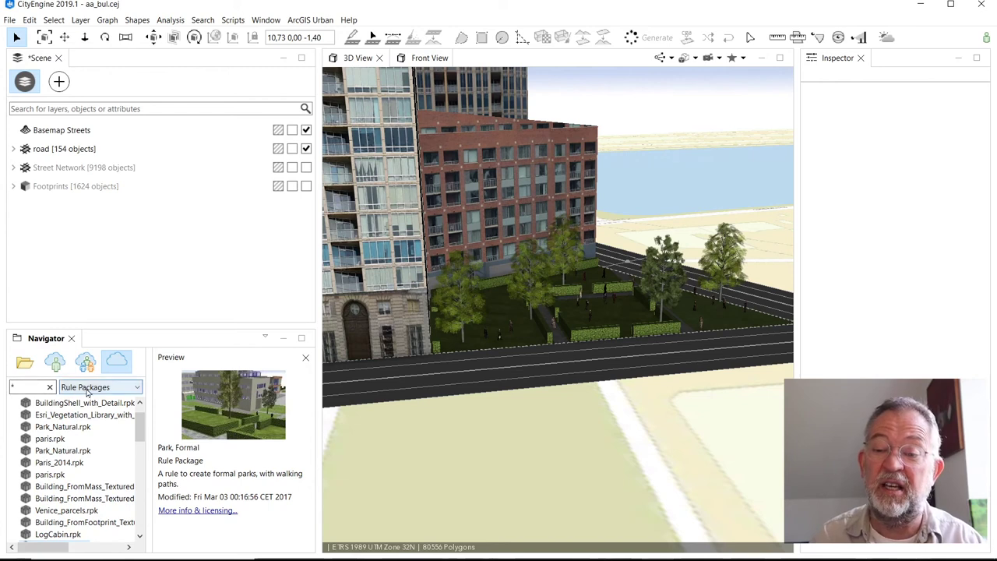
double_click(17, 387)
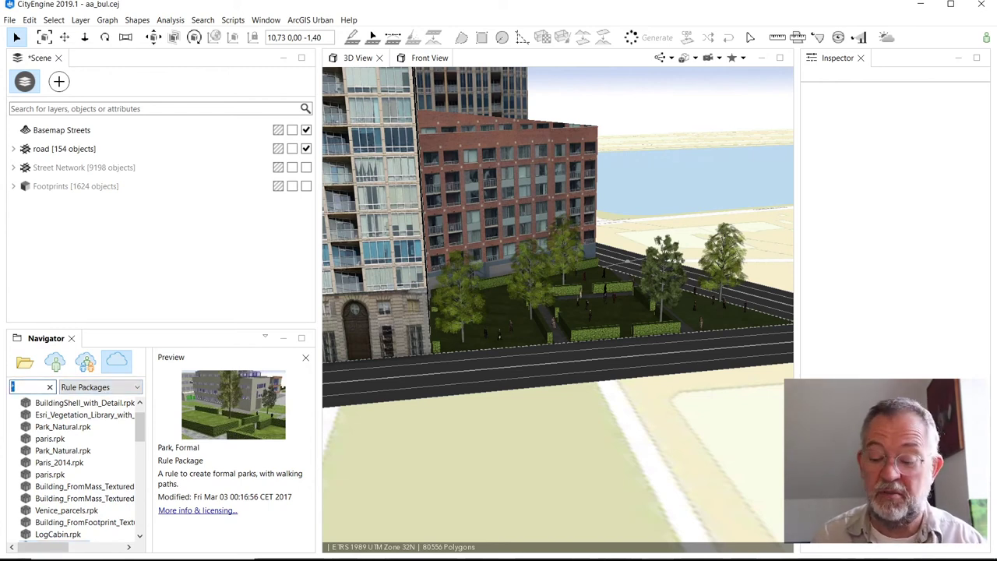